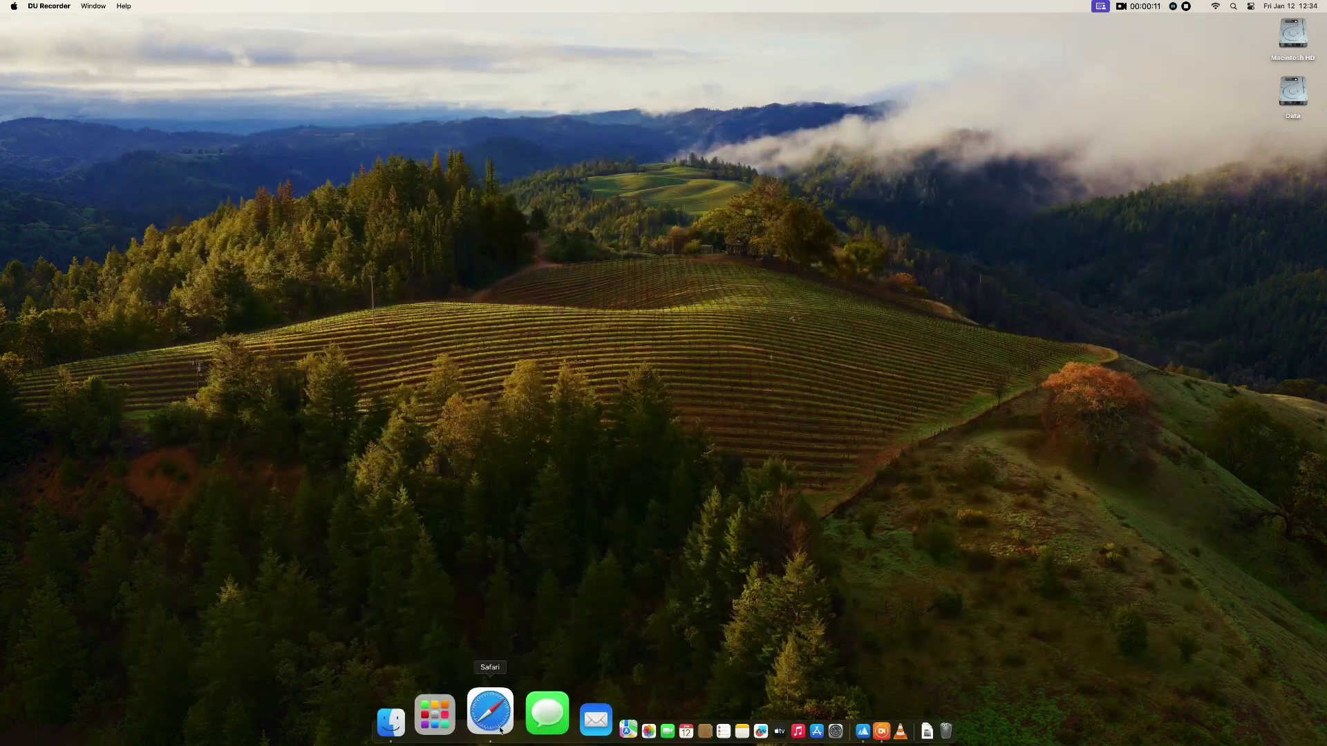
Step: Open Safari, go to Google and search for 'microsoft edge'
left_click(497, 718)
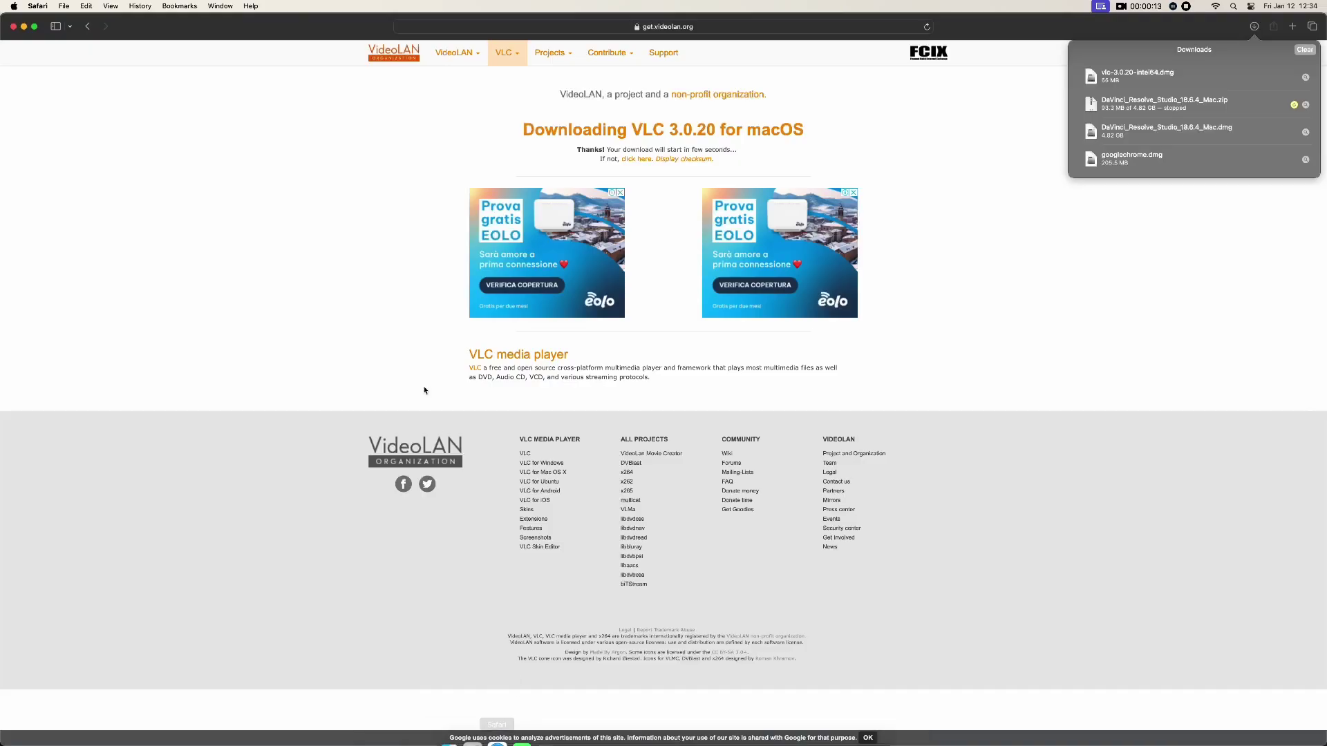
left_click(485, 26)
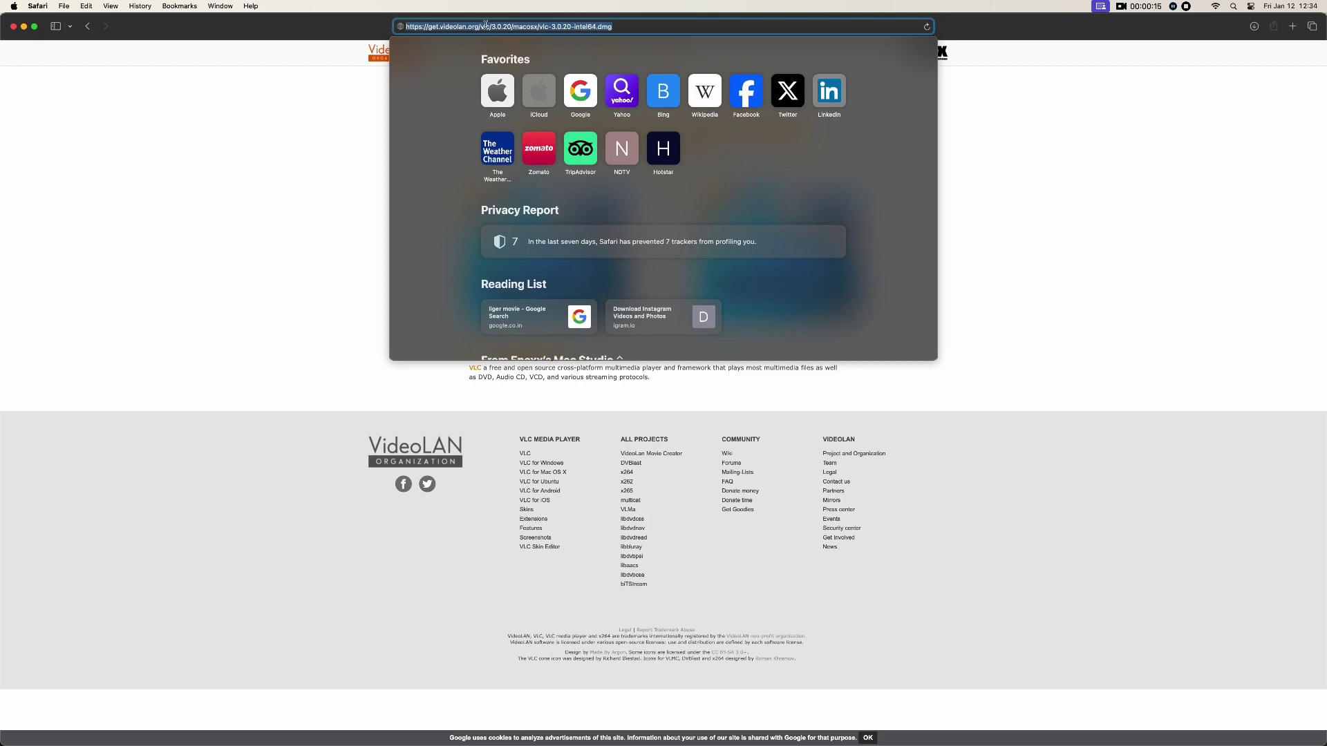
type("google.co.in")
key("Return")
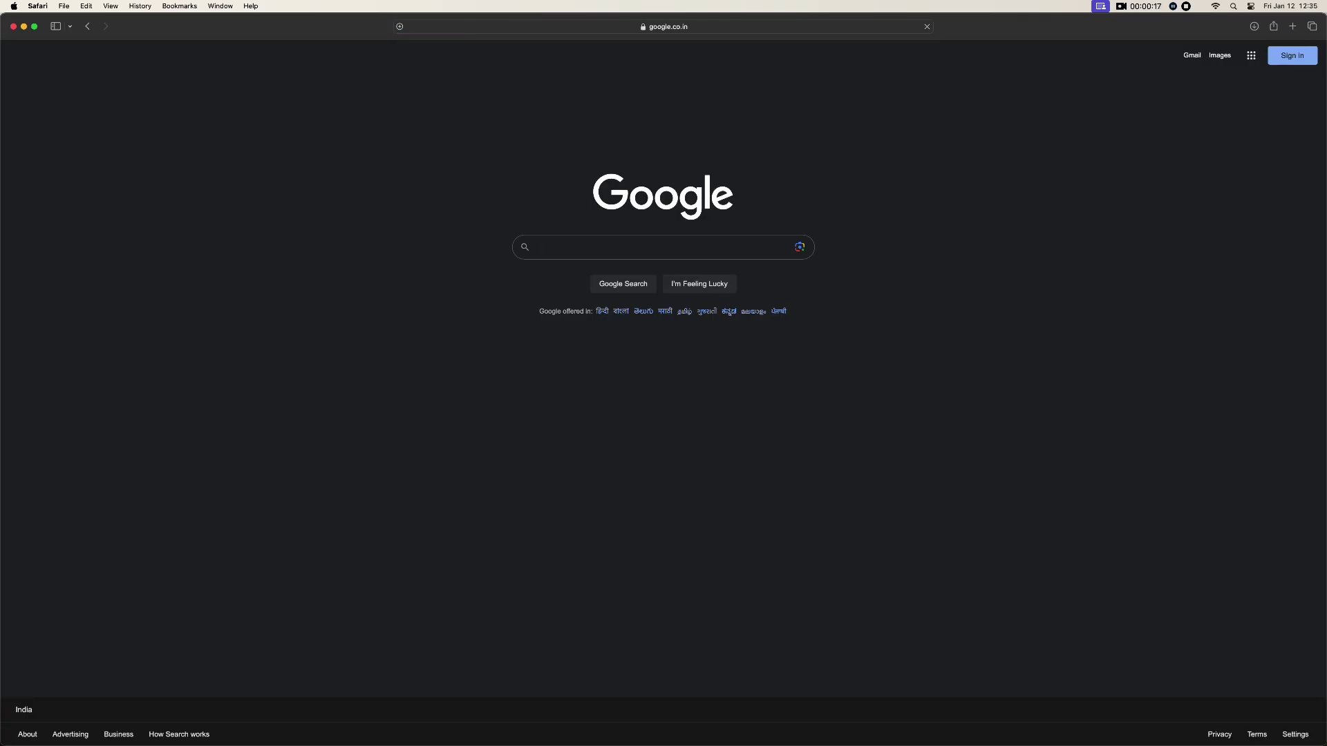
type("mic")
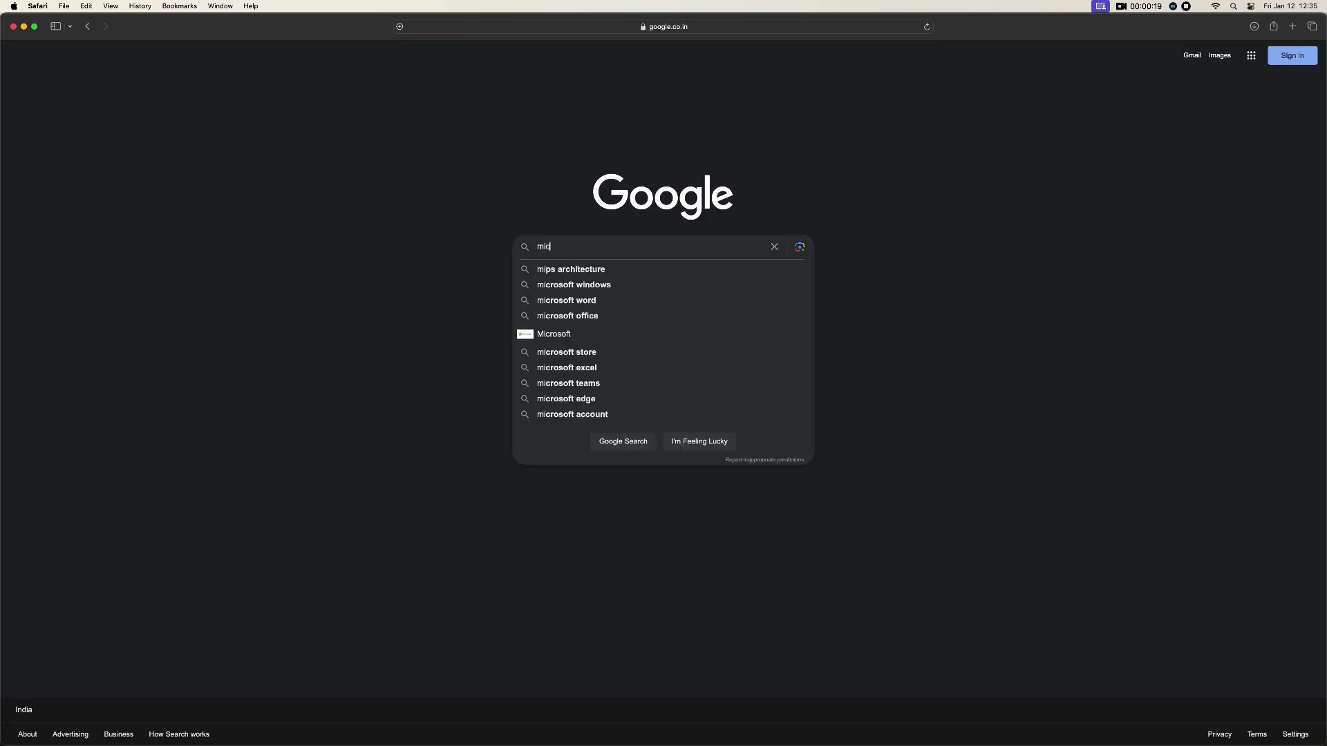
type("rosoft edg")
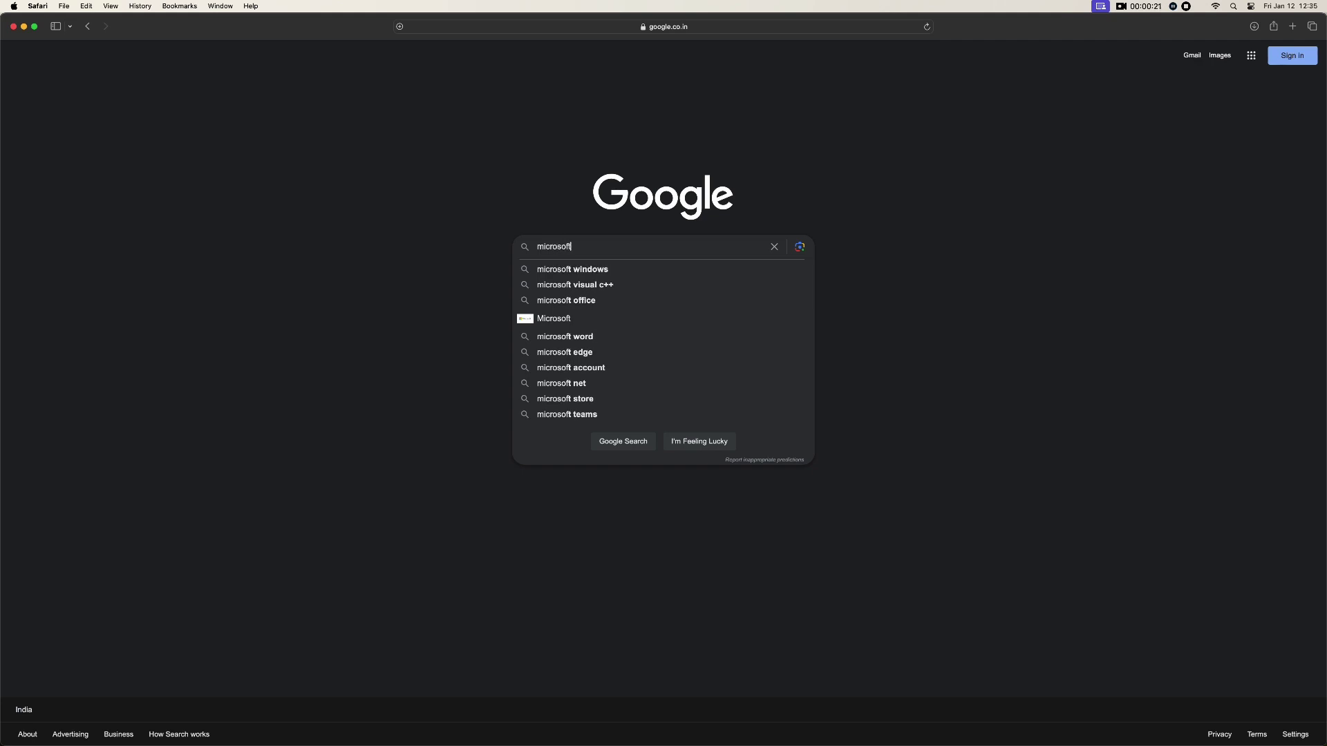
type("e")
key("Return")
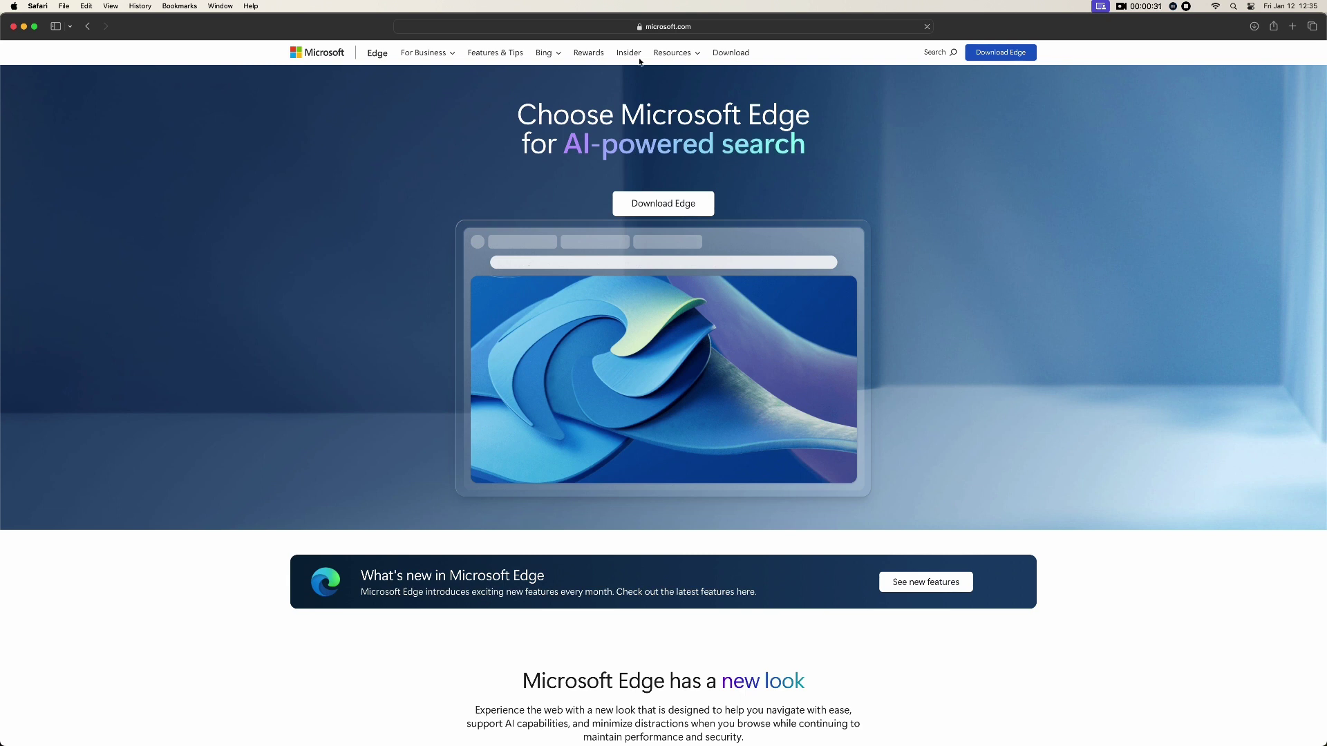
Step: Start the Edge download, then confirm in About This Mac that the chip is Apple M2 Max
left_click(663, 204)
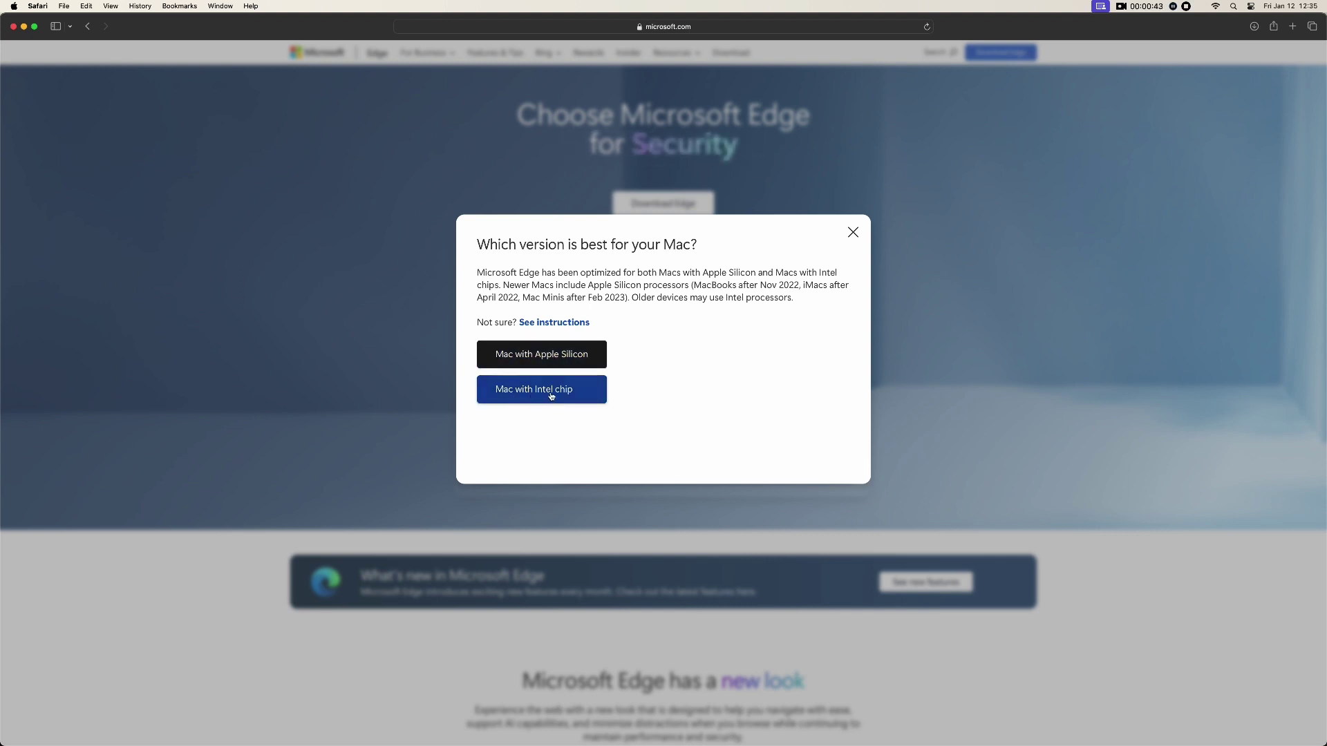
left_click(13, 9)
left_click(32, 22)
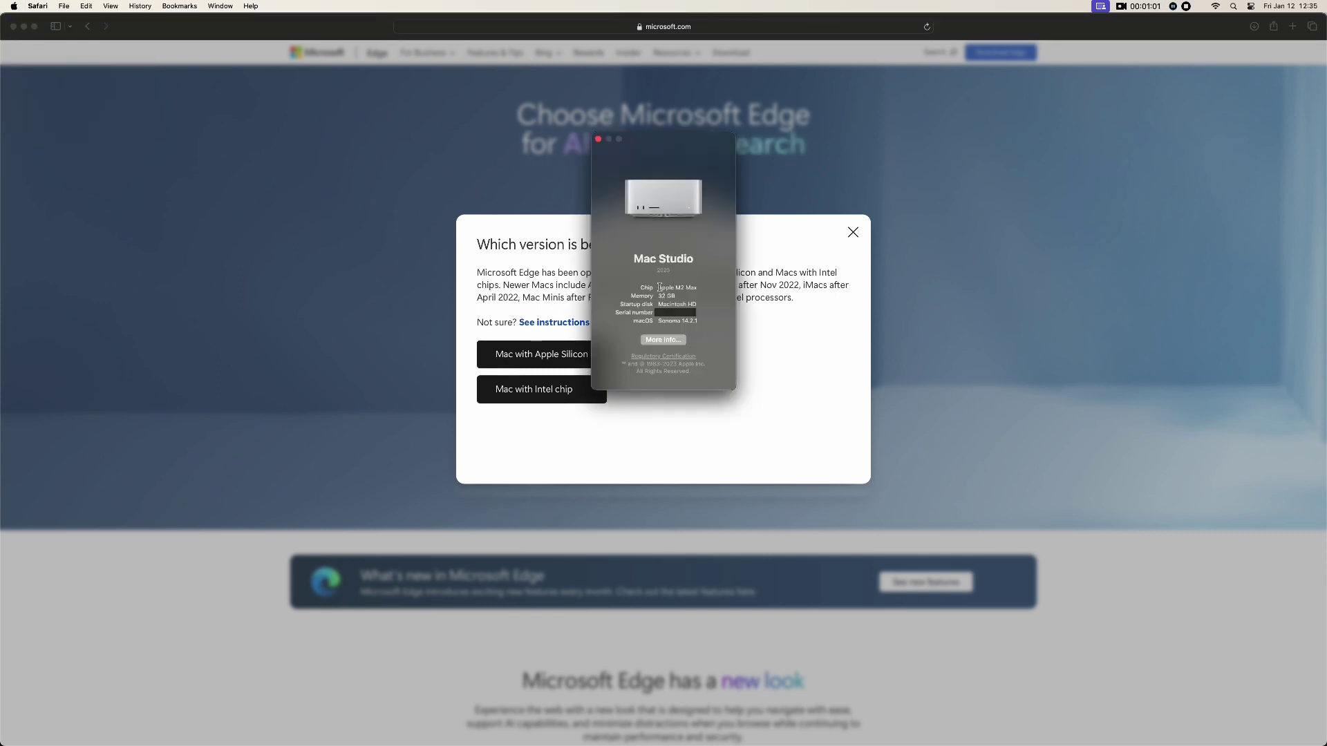
left_click_drag(660, 288, 706, 289)
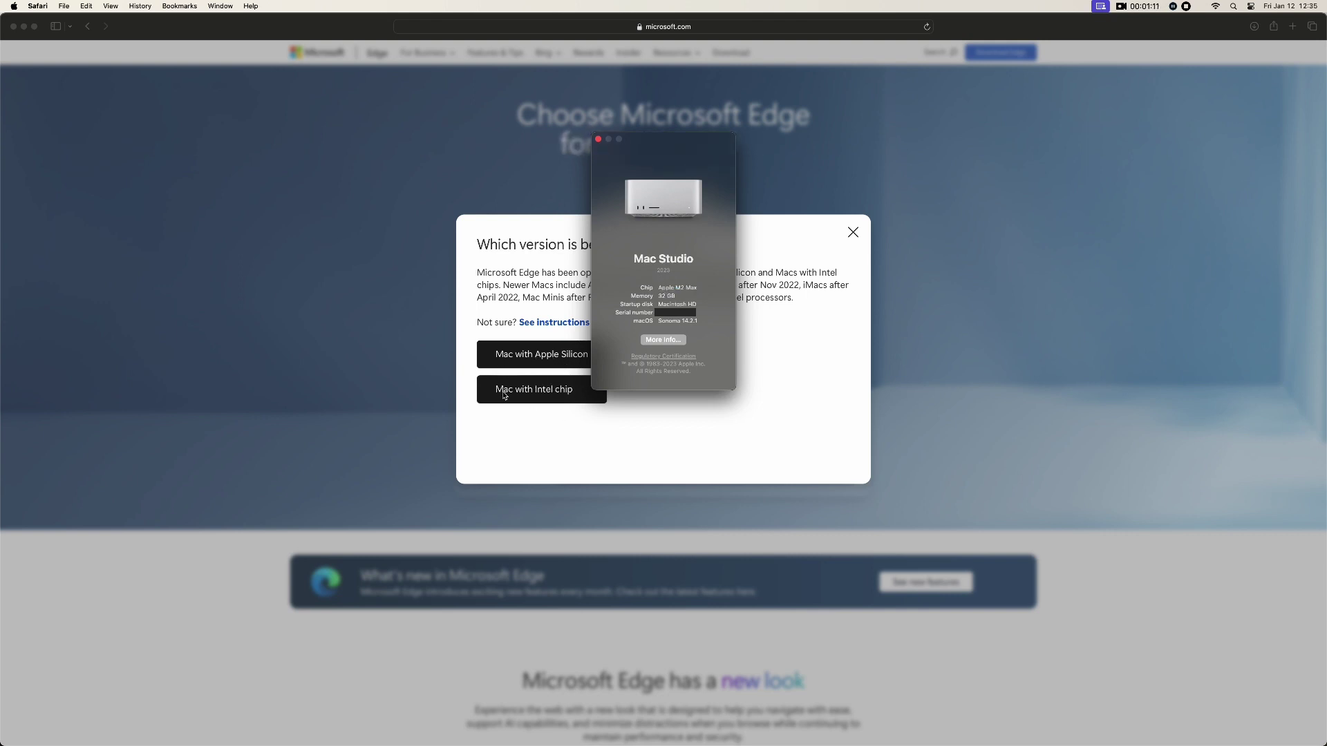
Step: Download the Apple Silicon Edge package with optional diagnostic data turned off
left_click(599, 140)
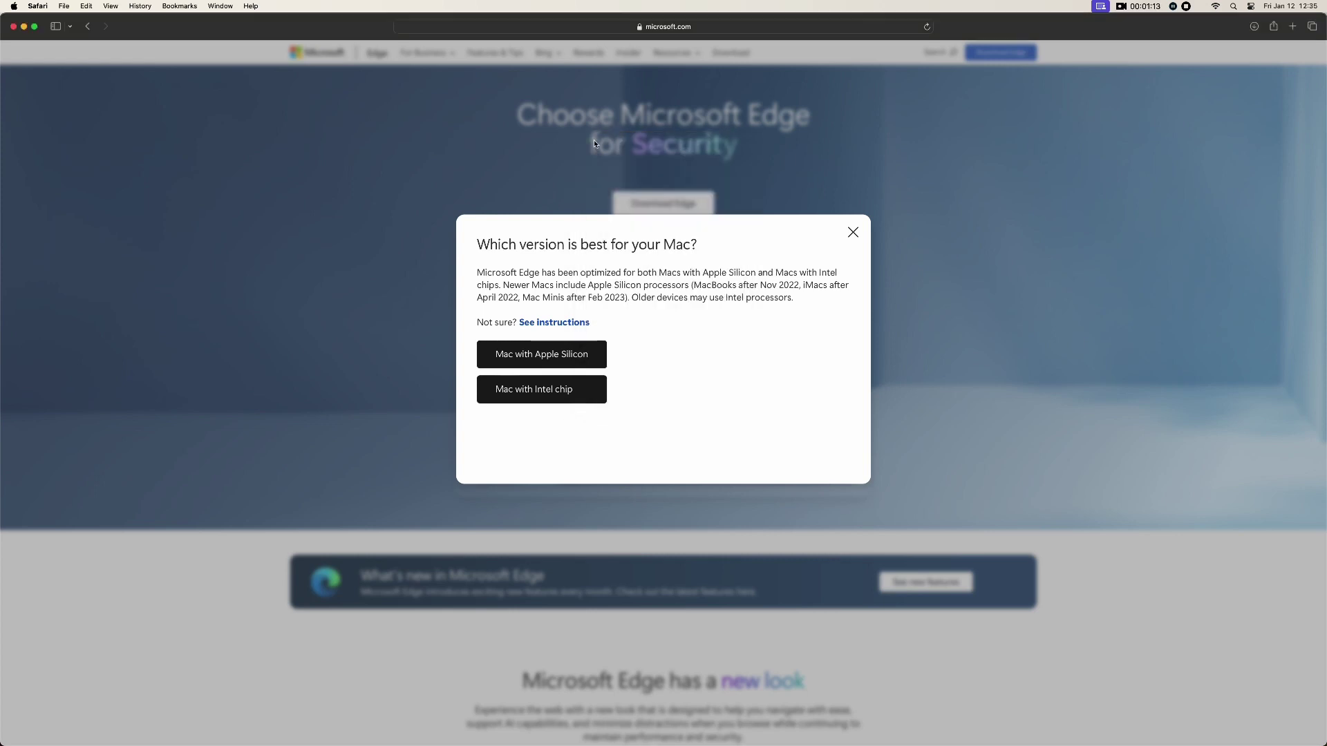
left_click(573, 358)
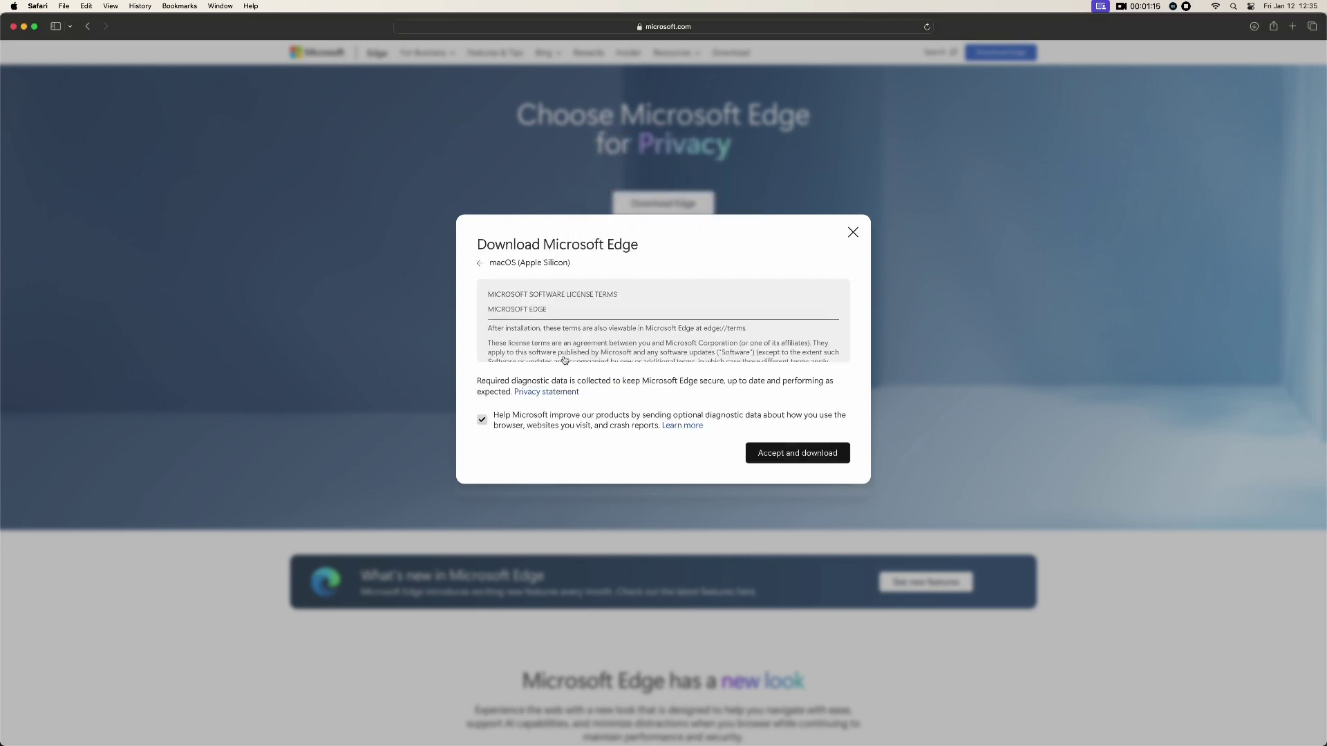
left_click(483, 420)
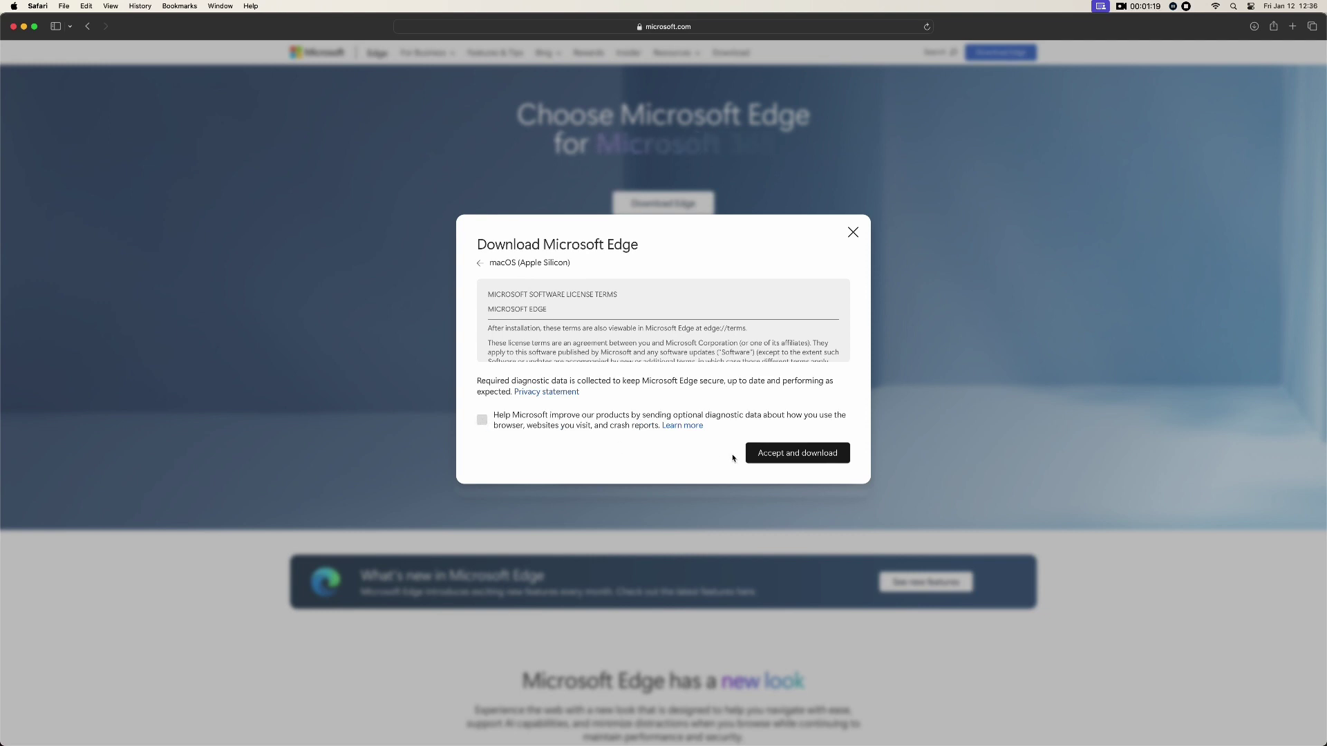
left_click(783, 458)
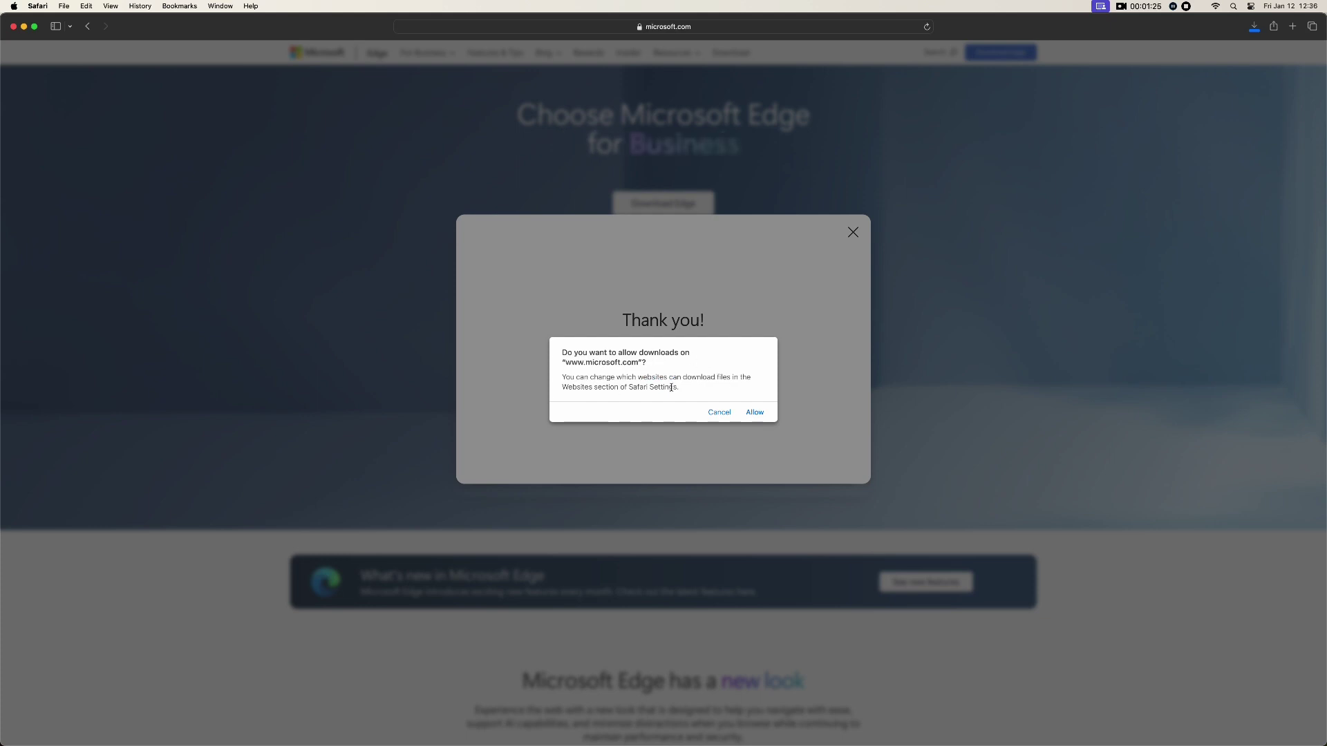
left_click(754, 413)
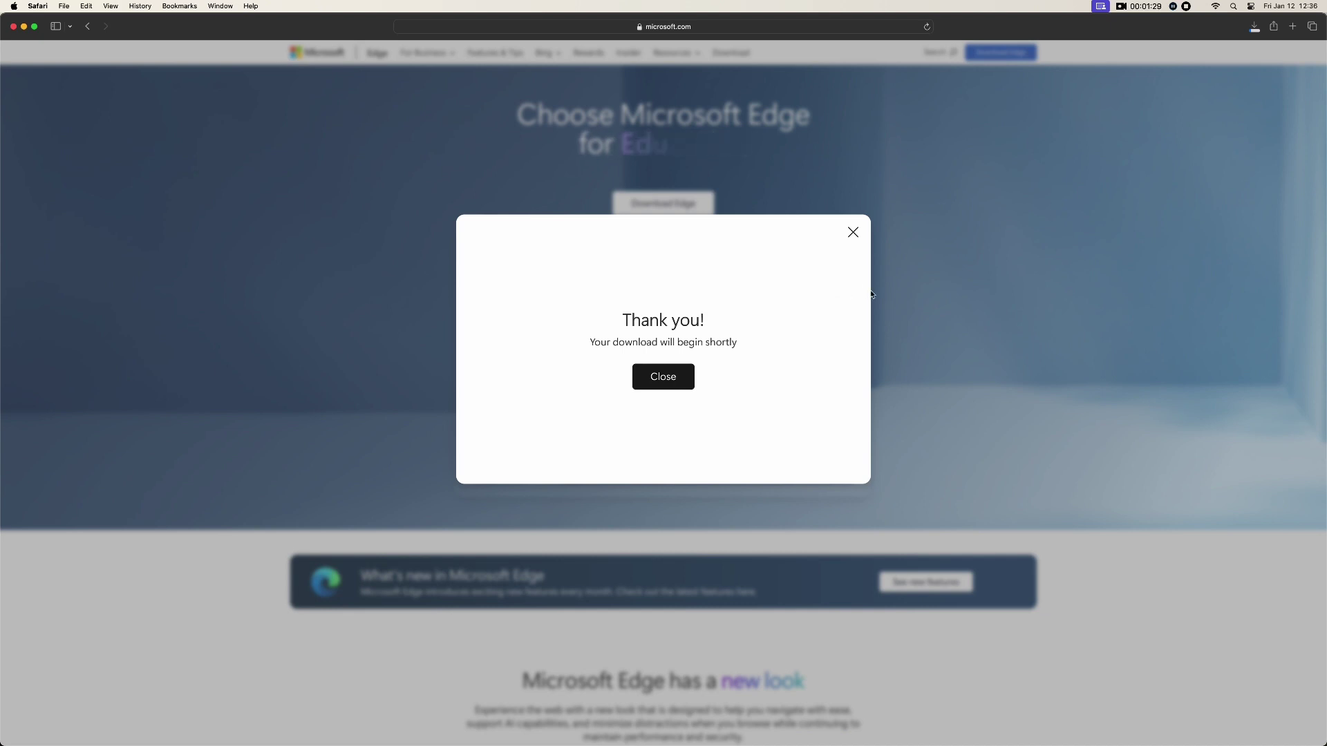
Step: Check the downloads list until MicrosoftEdge-120.0.2210.133.pkg (378.7 MB) finishes
left_click(1254, 26)
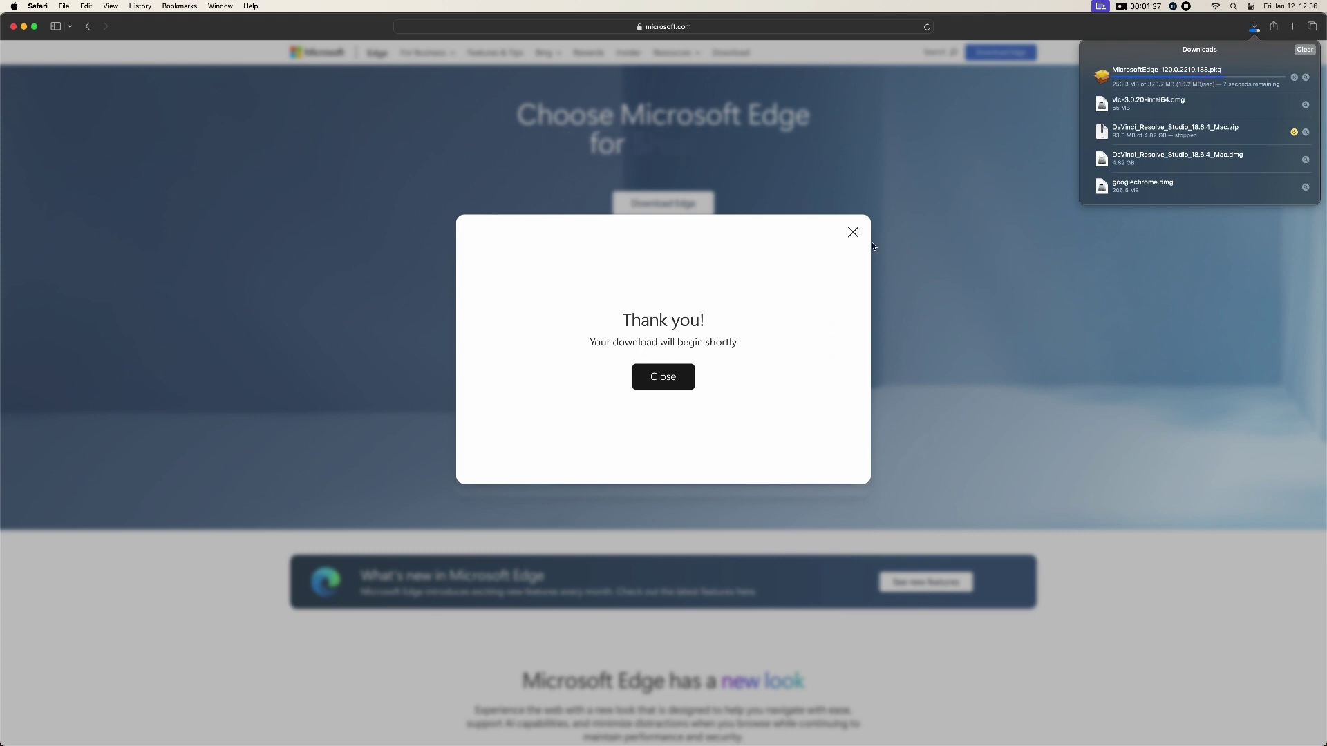
left_click(661, 376)
left_click(1255, 28)
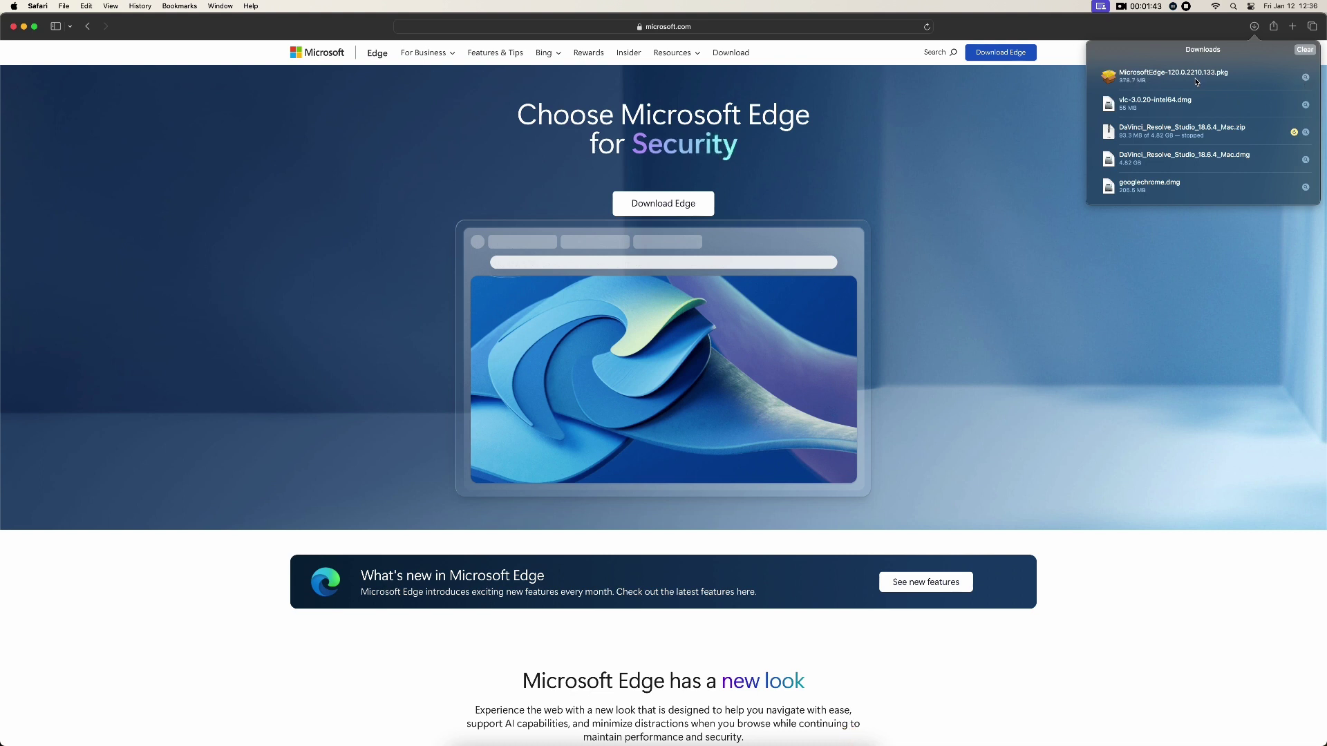
Step: Reveal the downloaded Edge package in Finder and open its installer past the introduction
left_click(1305, 77)
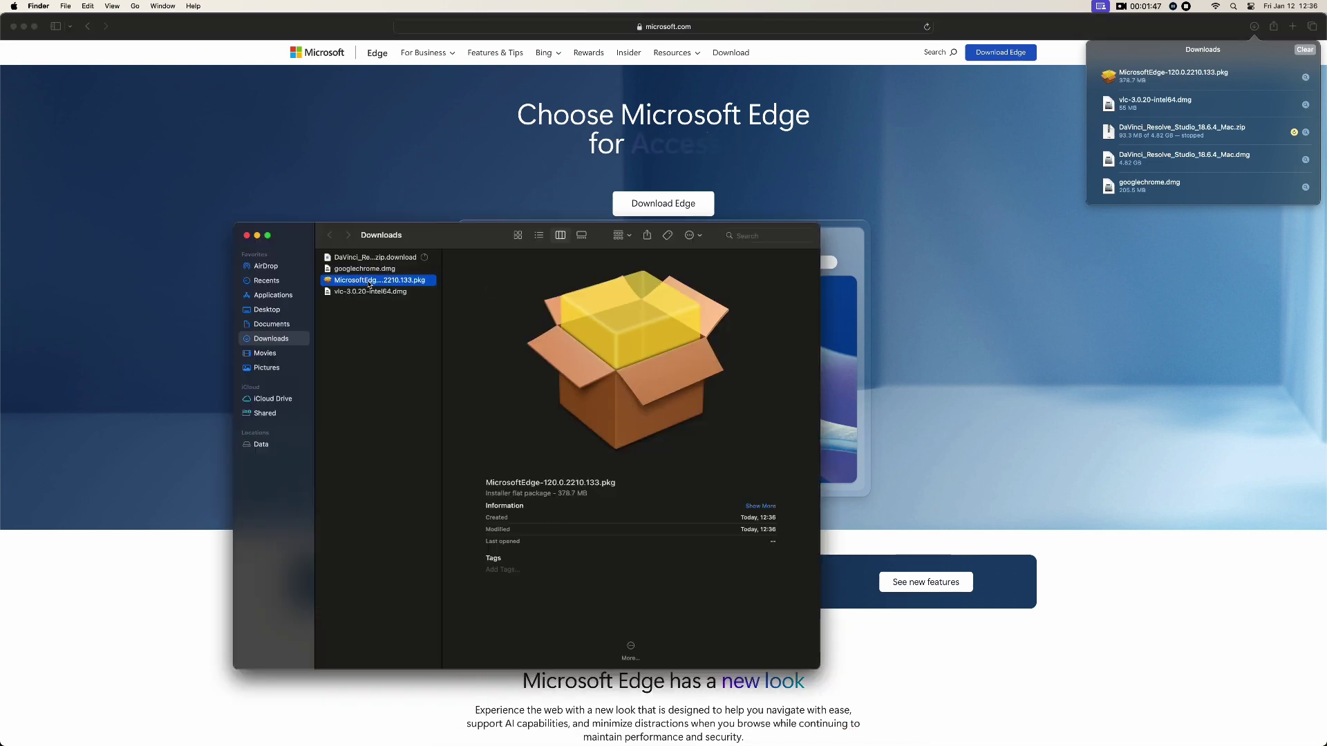
double_click(330, 280)
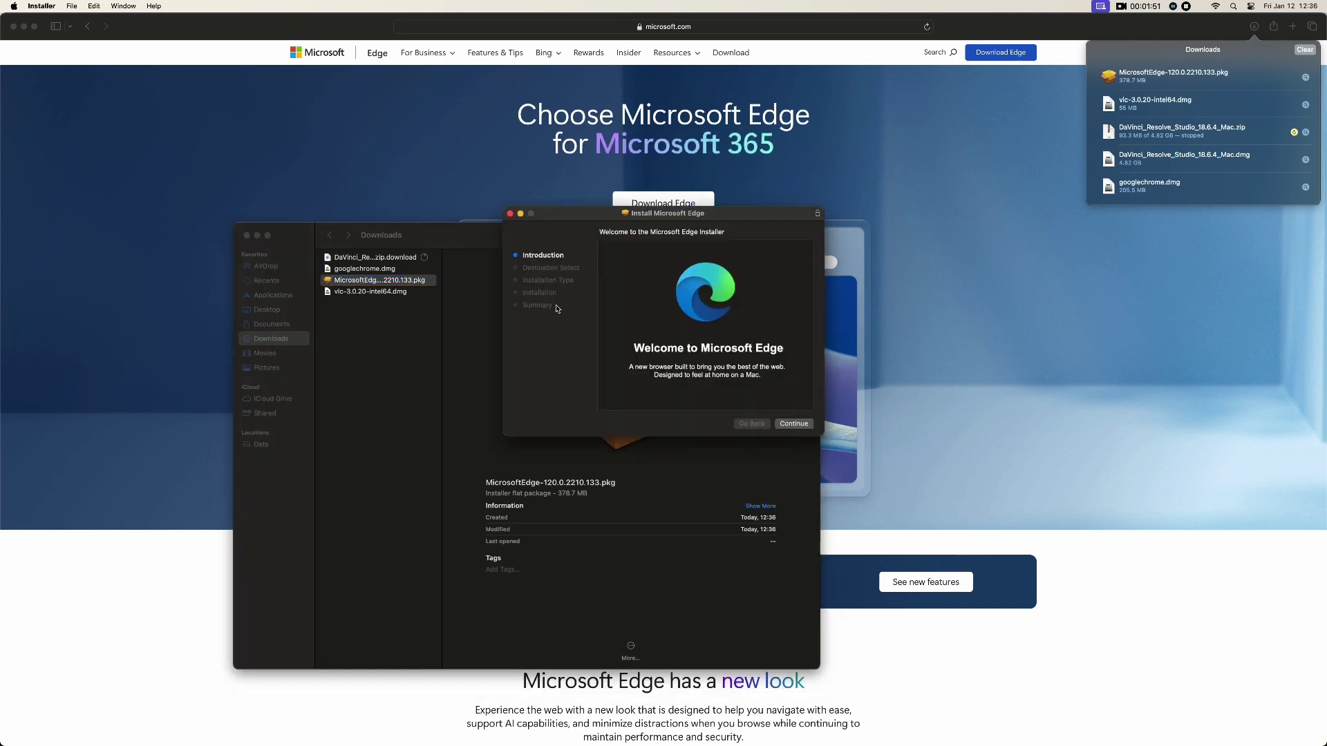
left_click(792, 426)
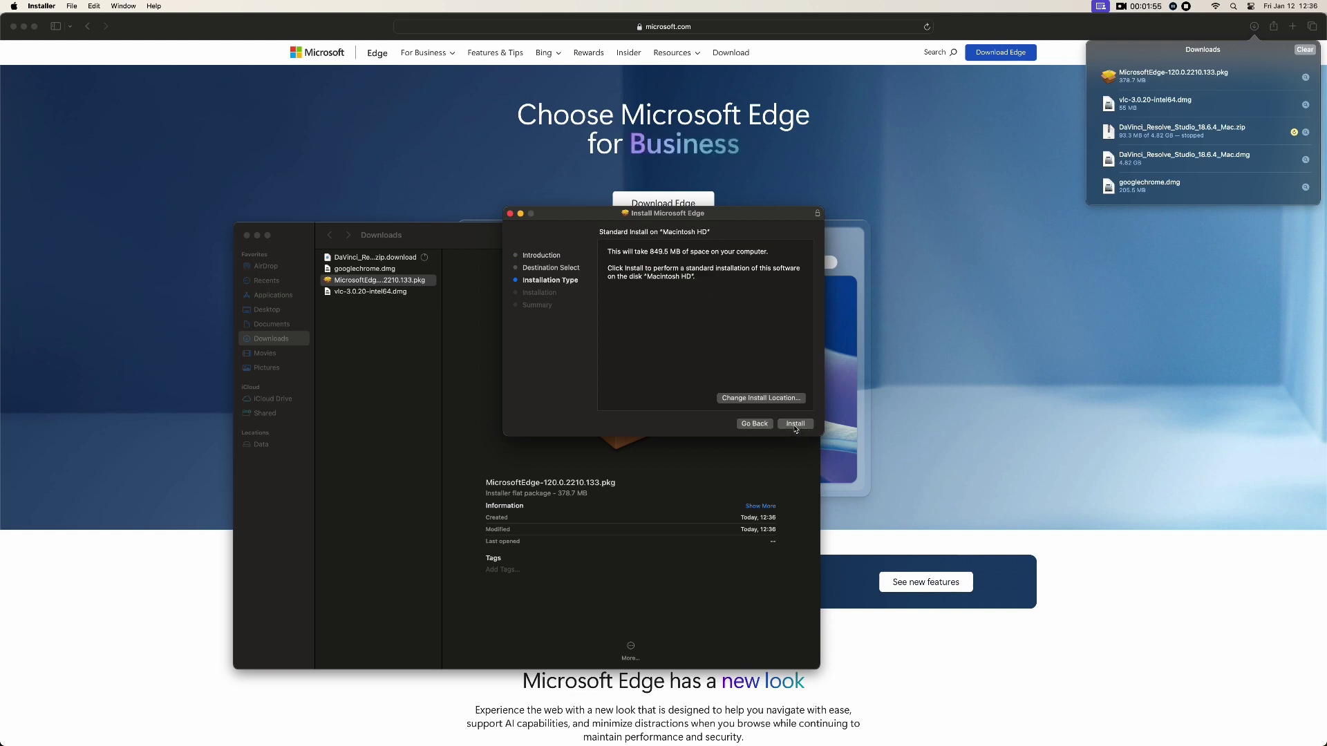
Step: Install Edge on Macintosh HD with the admin password, then move the installer to the Trash
left_click(795, 425)
type("••")
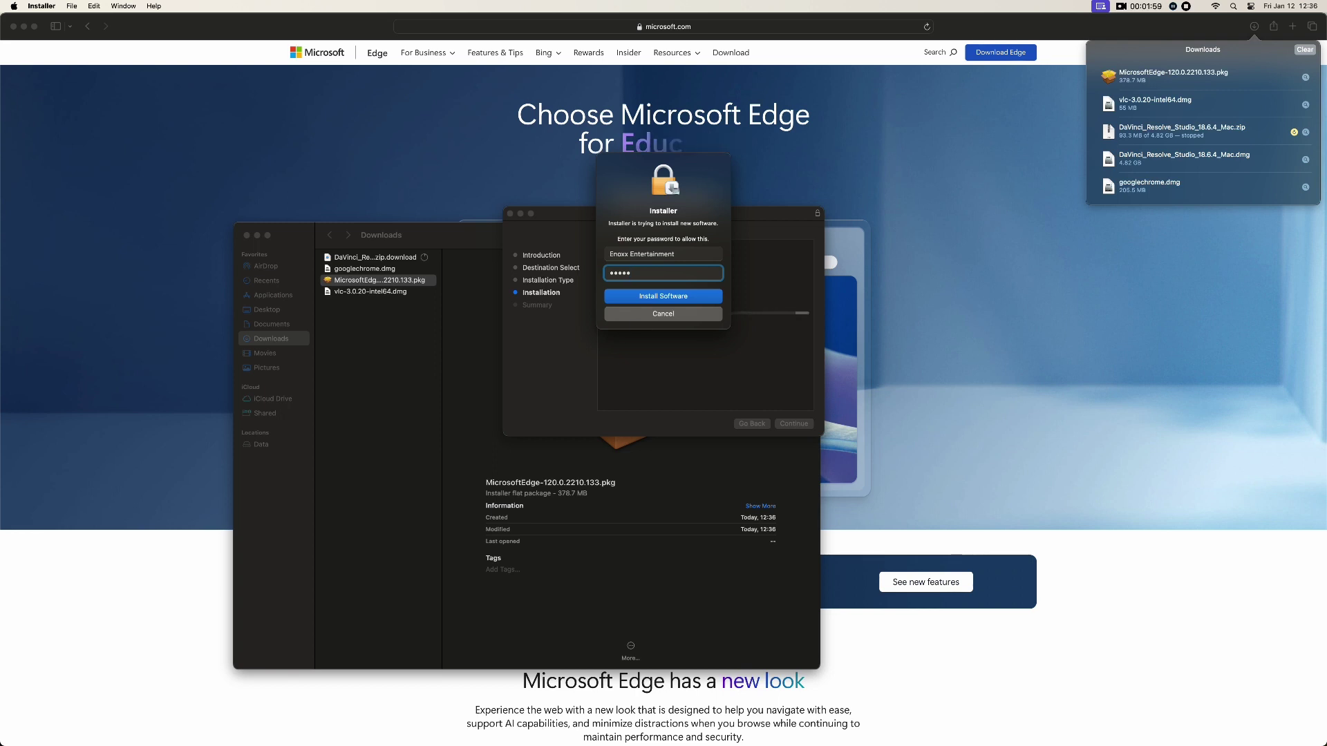
key("Return")
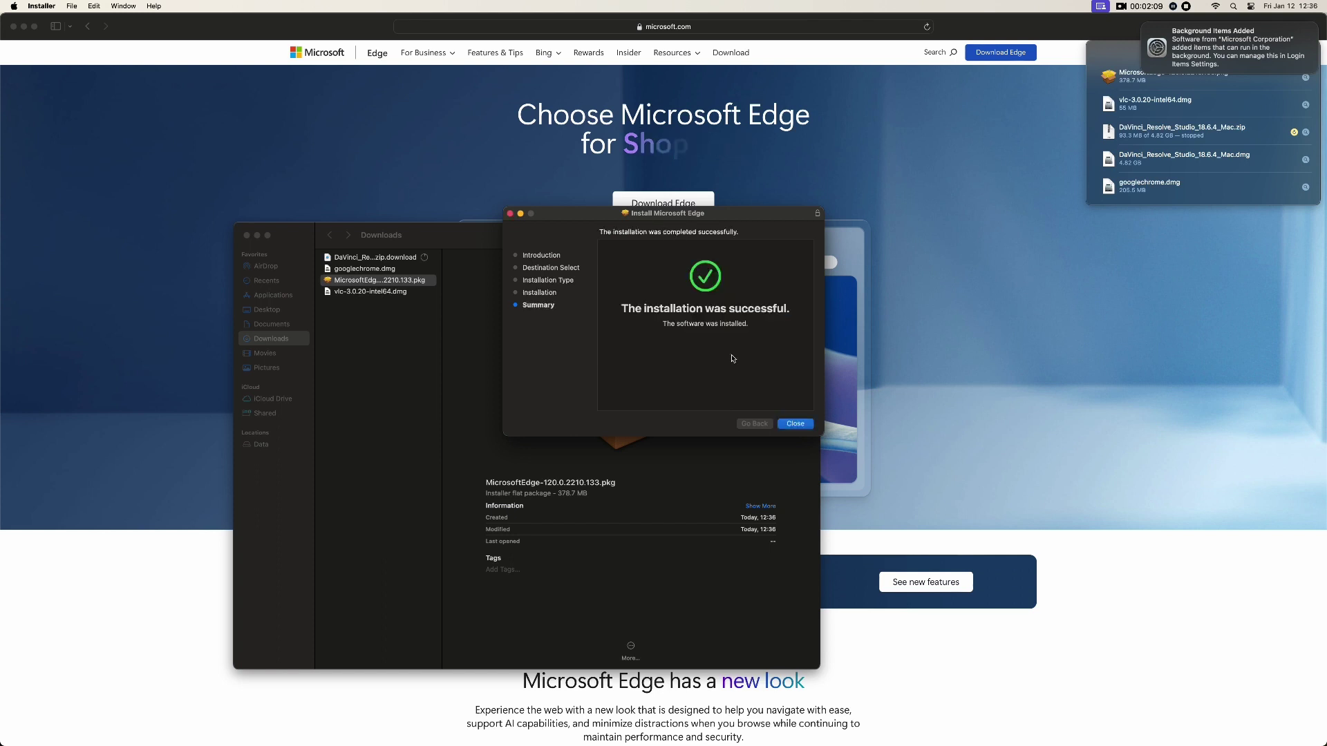
left_click(796, 425)
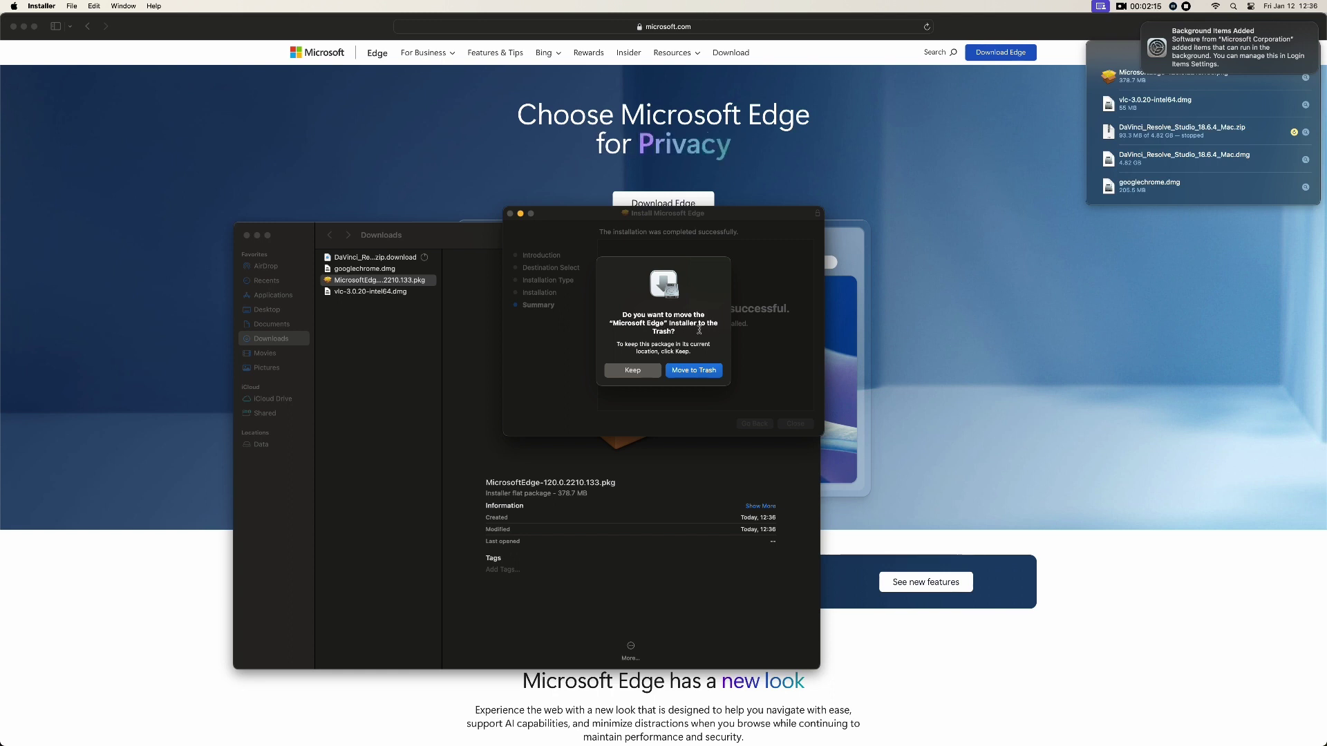
left_click(694, 371)
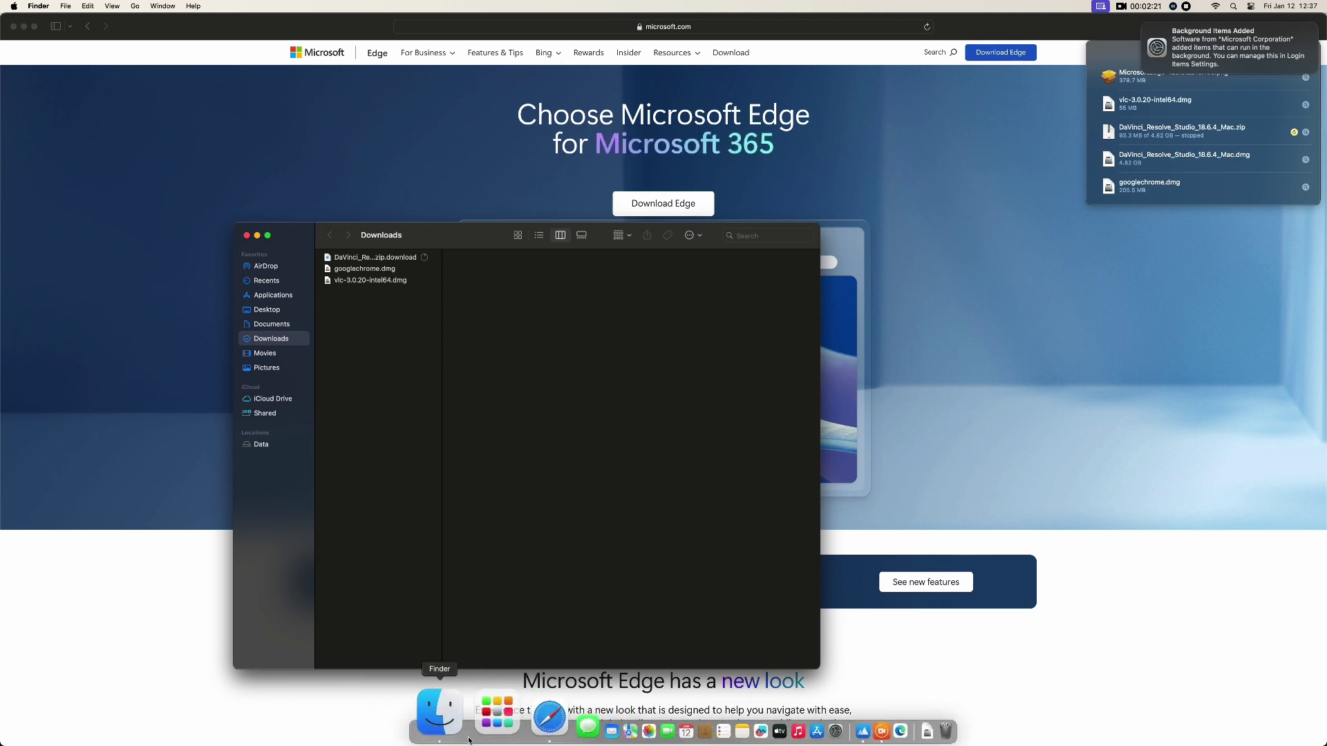
Step: Launch Microsoft Edge from the Launchpad app grid
left_click(476, 718)
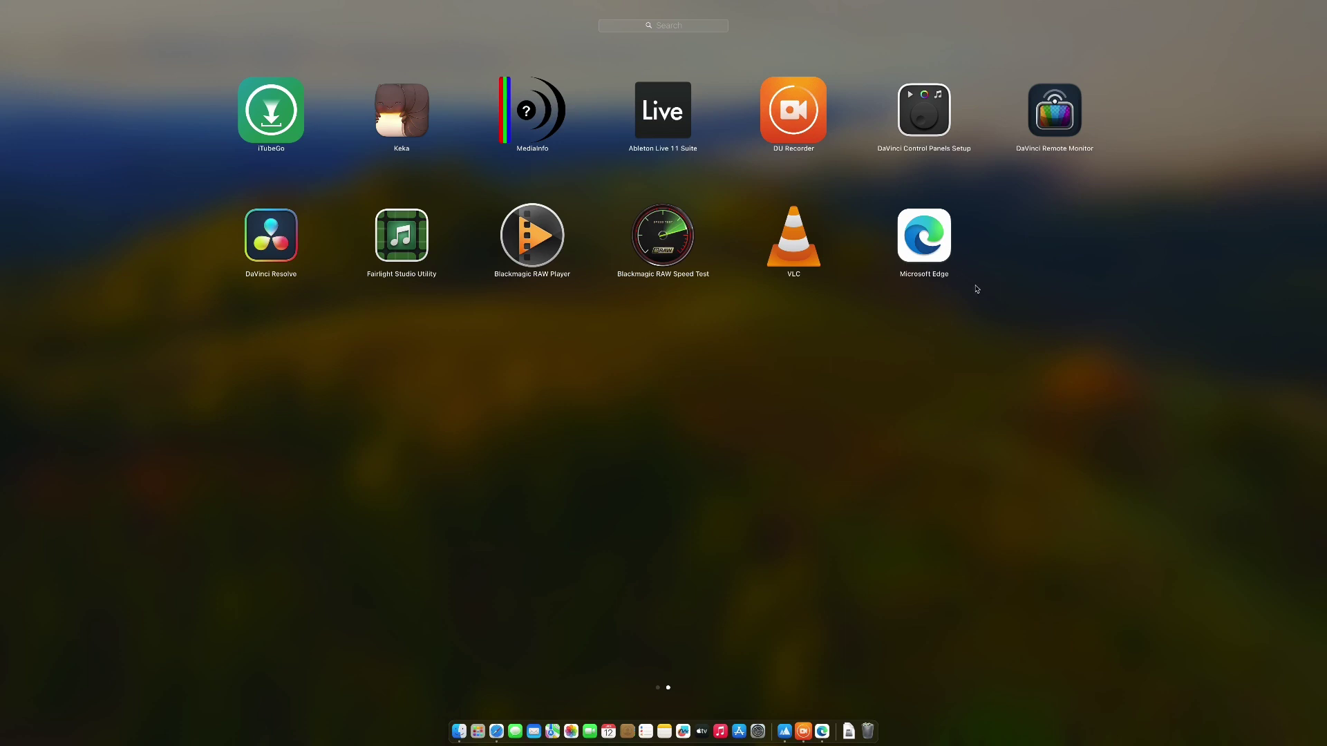
left_click(926, 239)
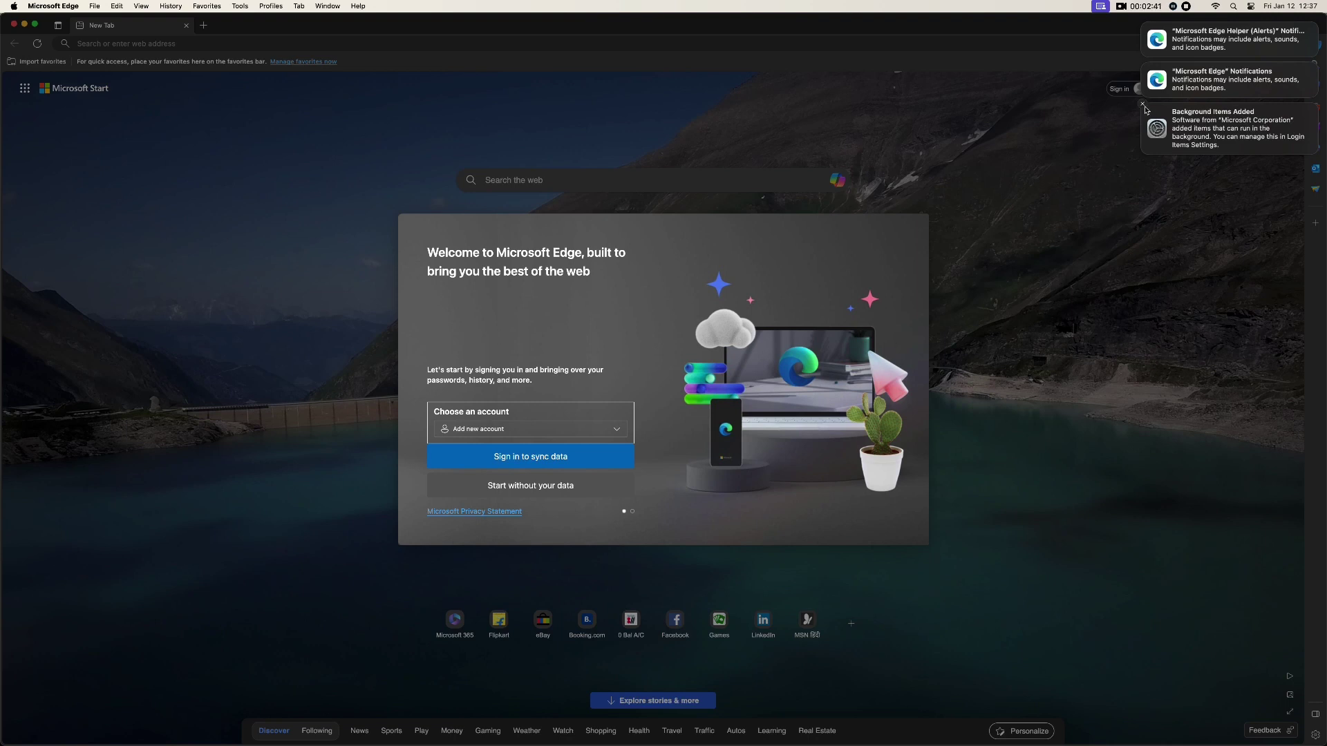
Step: Dismiss the Background Items, Edge notifications and Edge Helper alerts
left_click(1144, 105)
left_click(1143, 65)
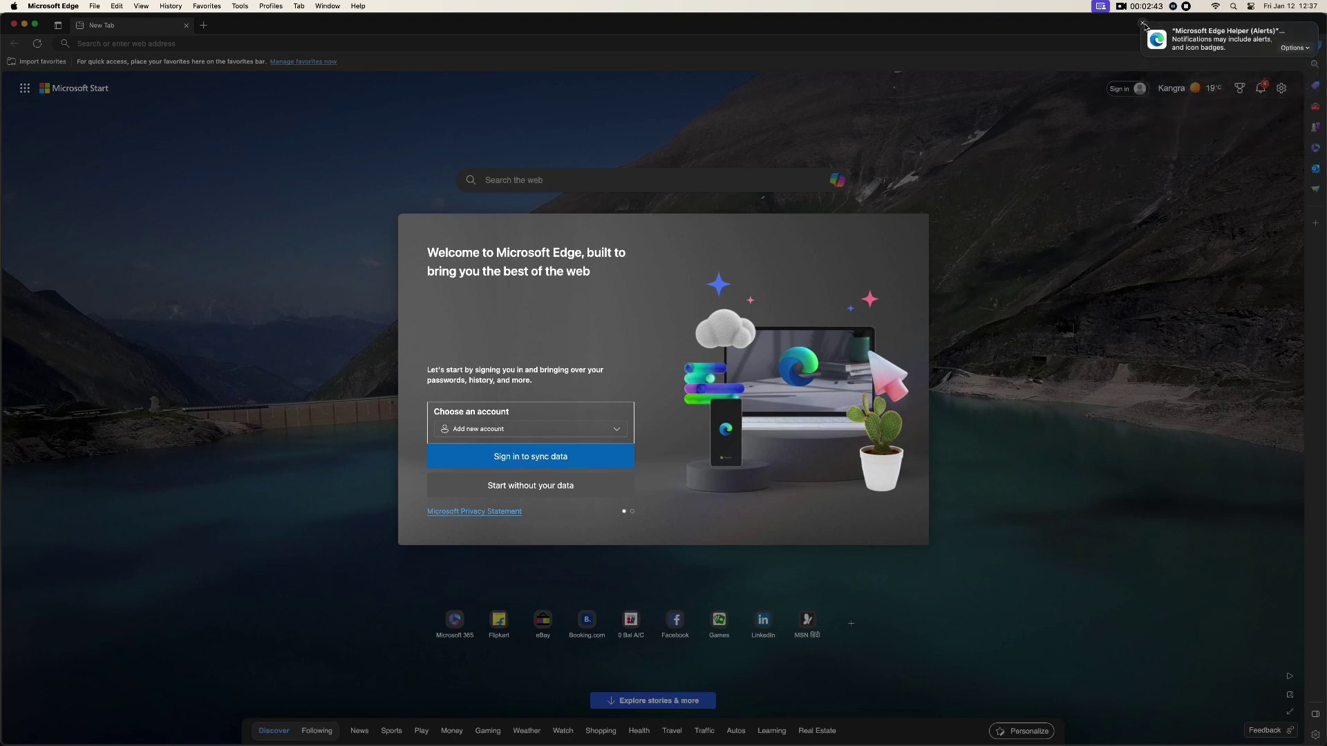
left_click(1143, 24)
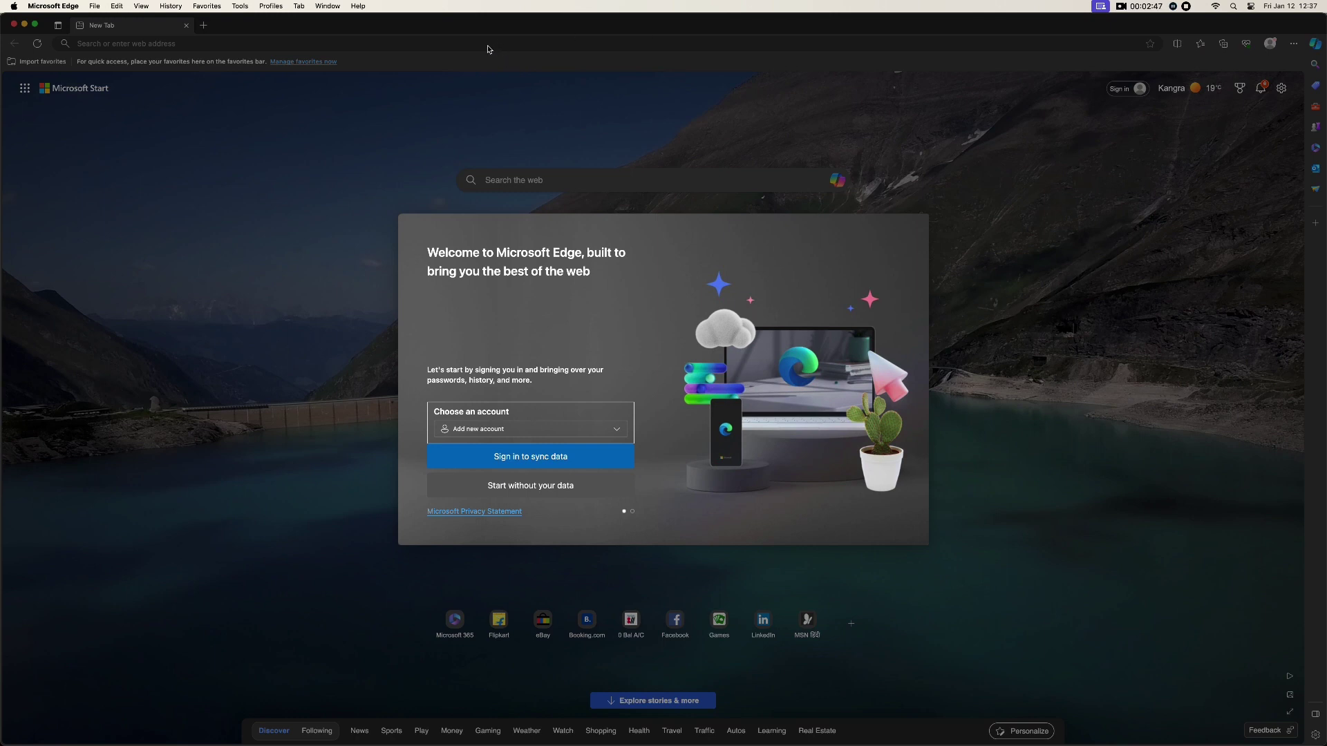
Step: Finish Edge's first-run setup without your data, confirming and skipping theme customisation
left_click(540, 489)
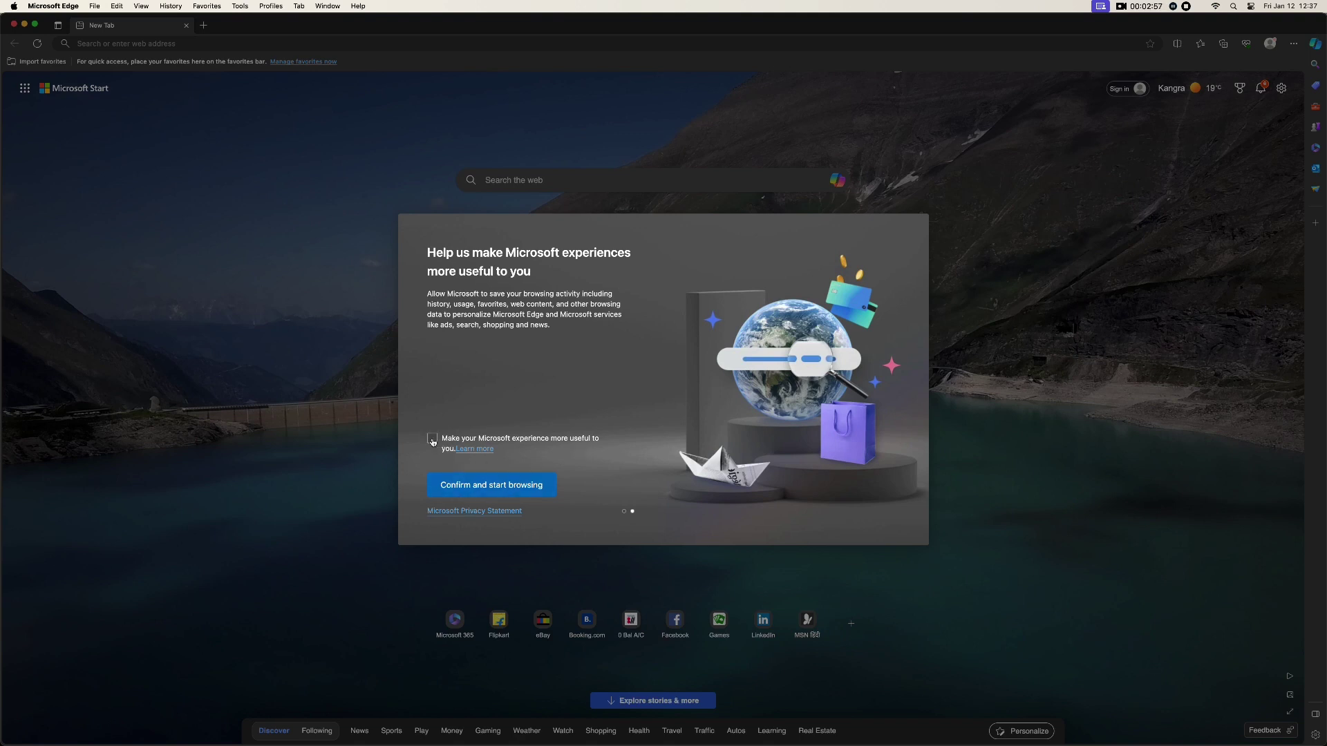
left_click(476, 489)
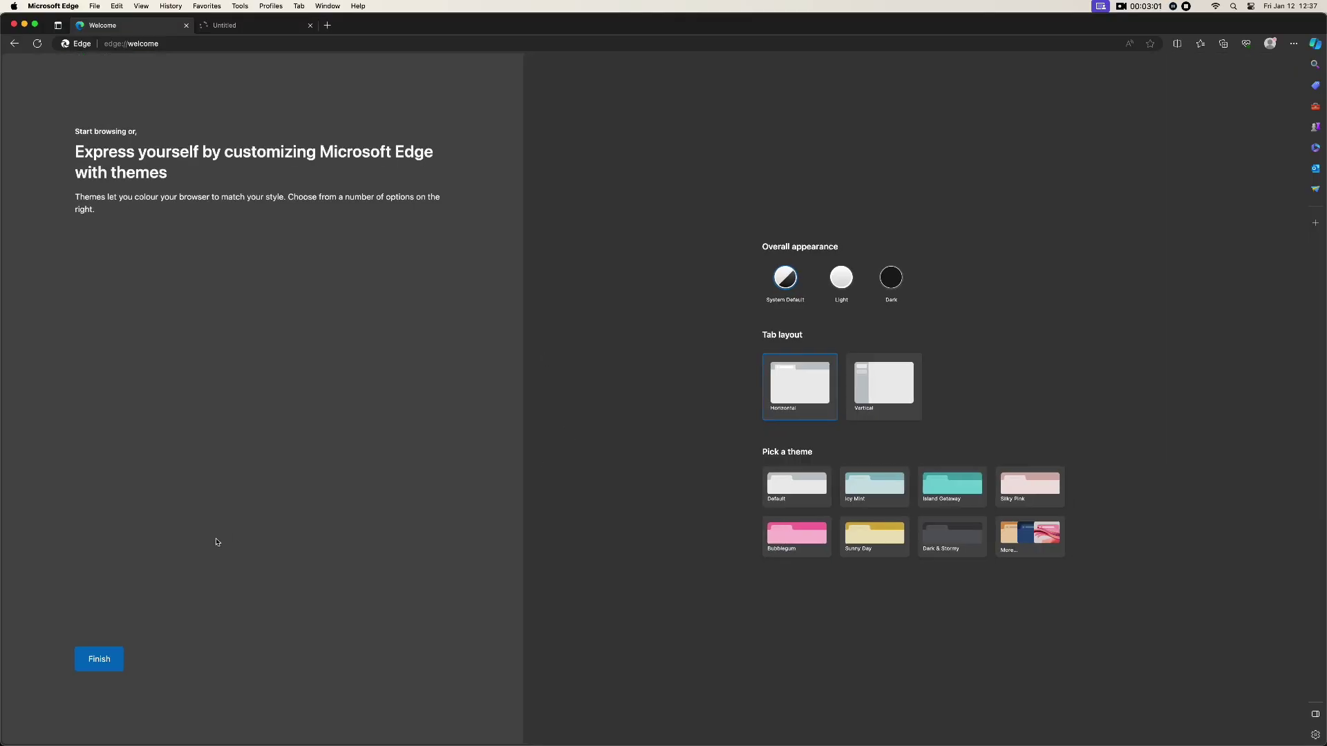
left_click(100, 658)
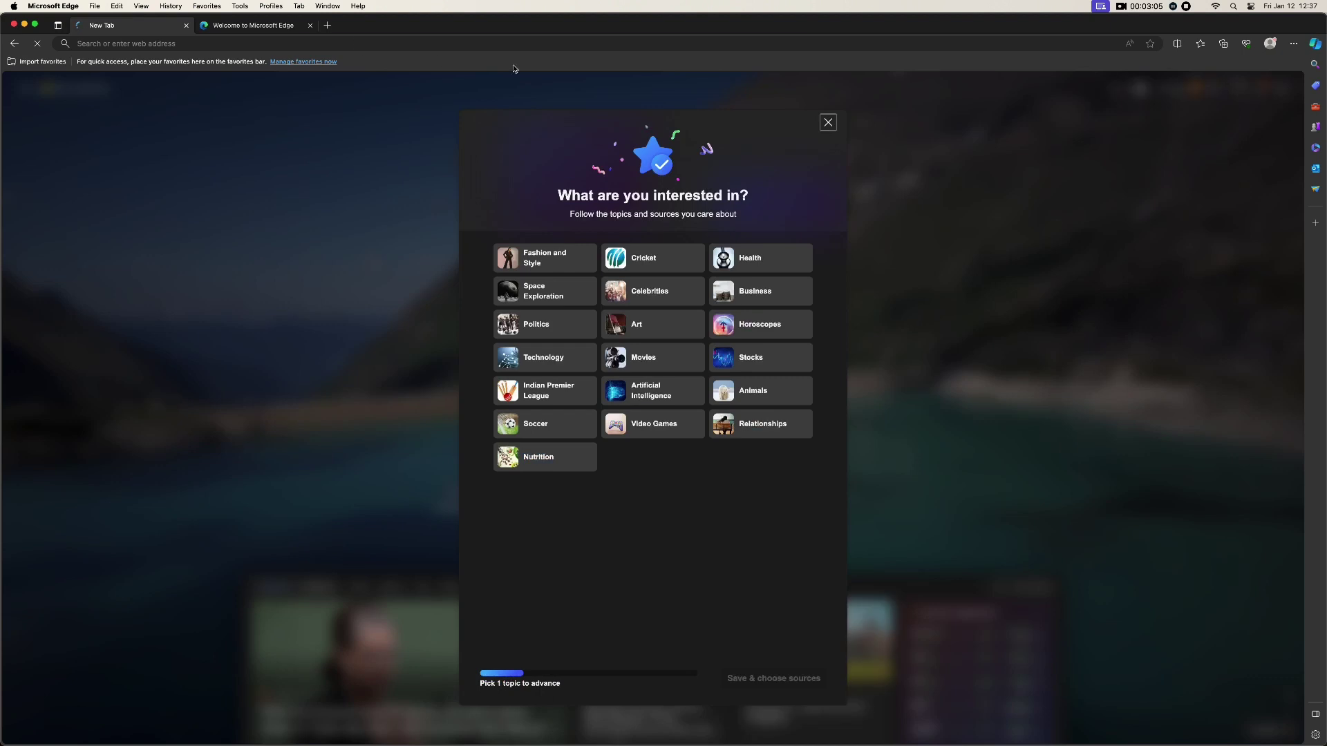
Step: Skip the interests dialog, load google.com and close the Welcome to Microsoft Edge tab
left_click(827, 123)
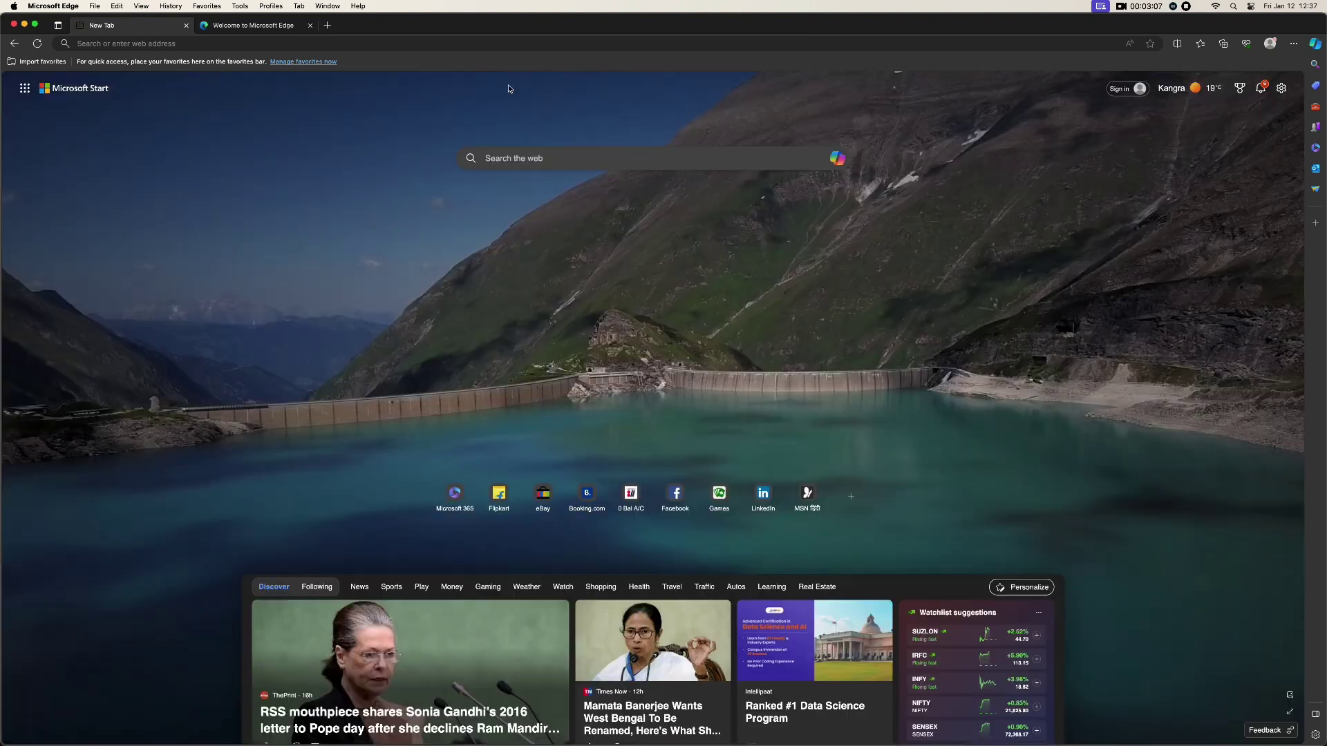
left_click(386, 46)
type("go")
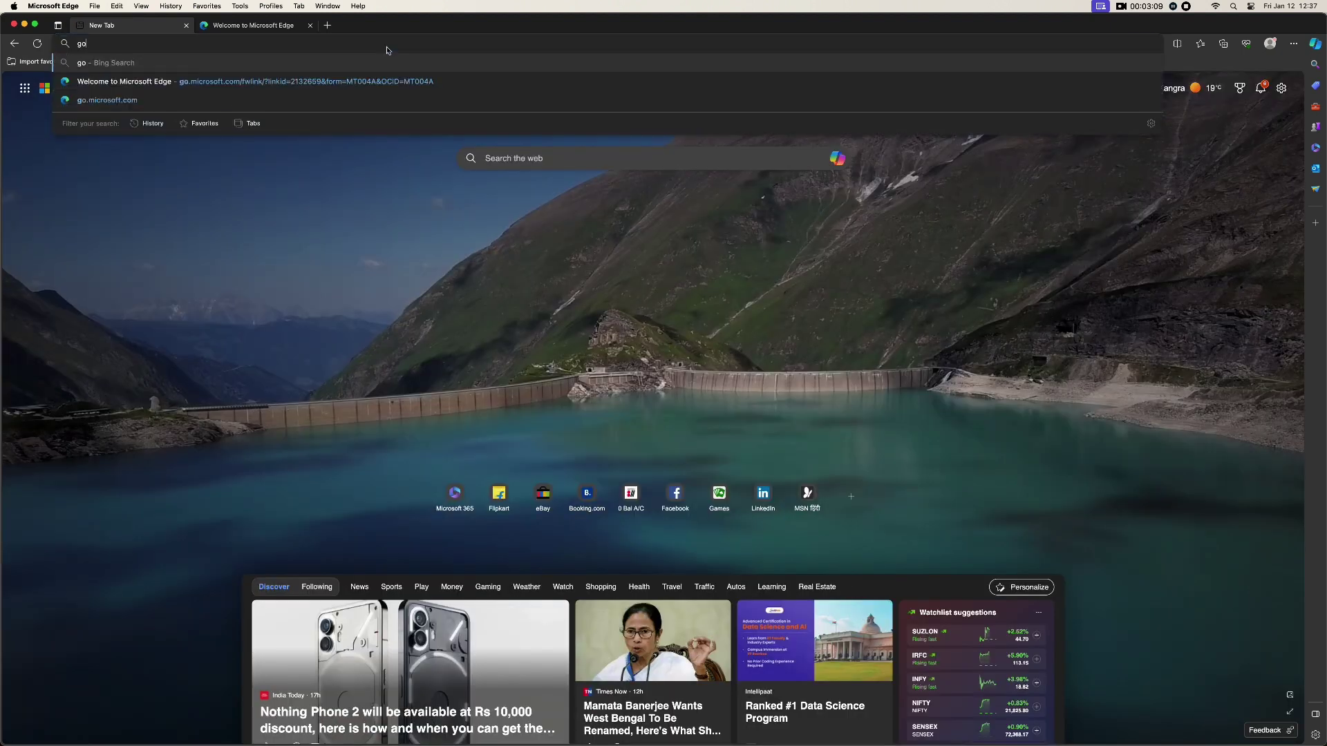
type("ogle.com")
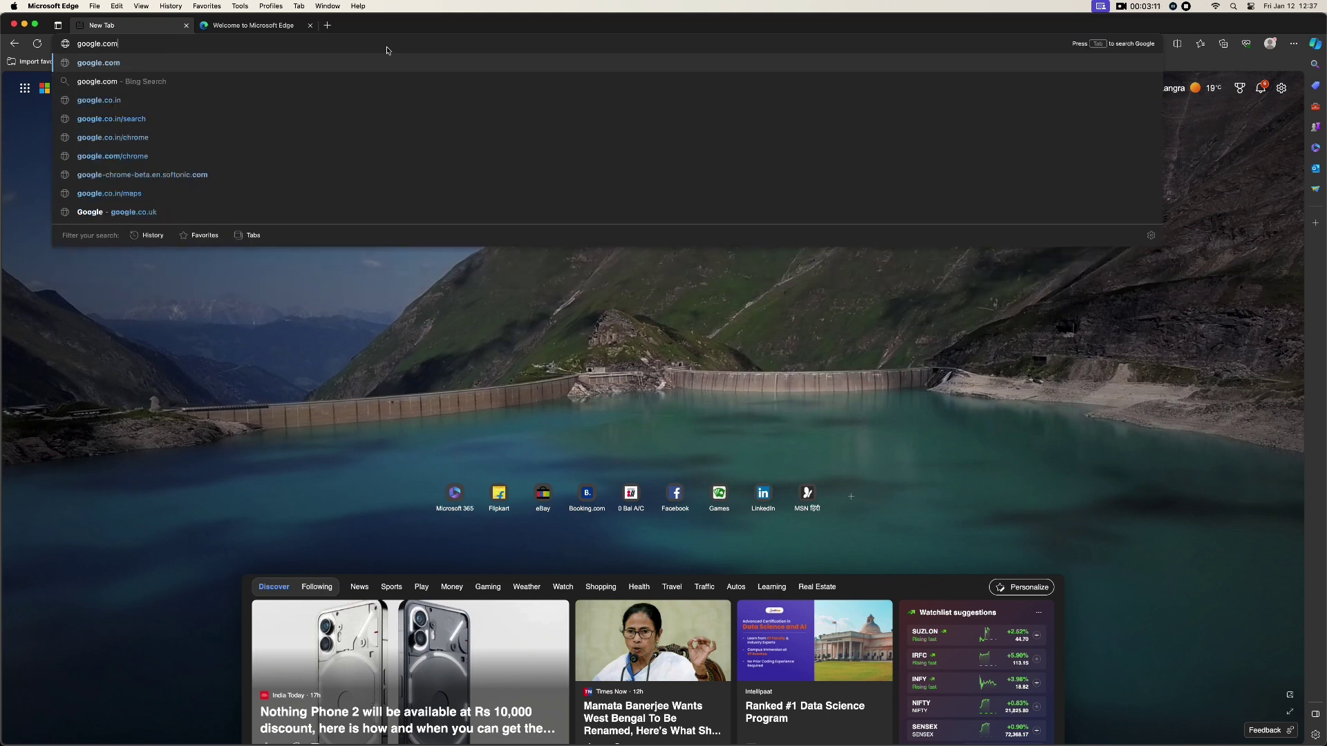
key("Return")
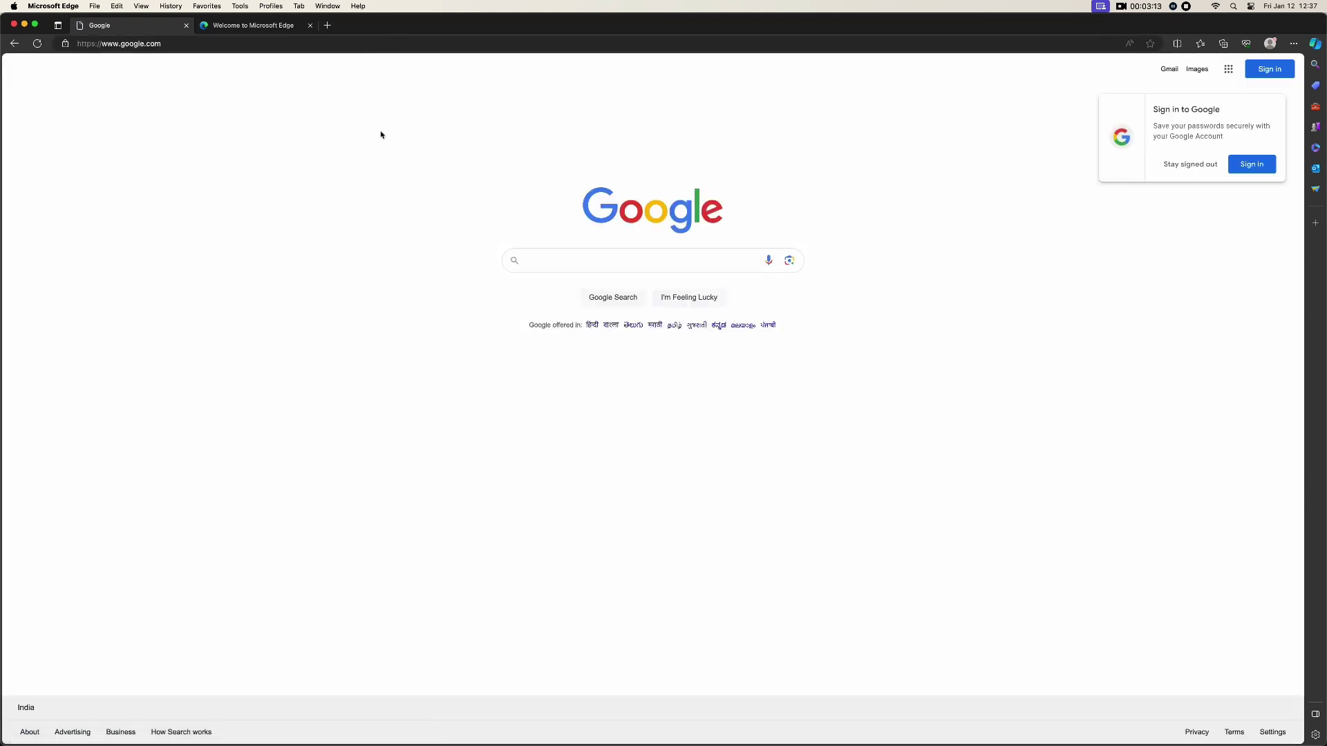
left_click(309, 25)
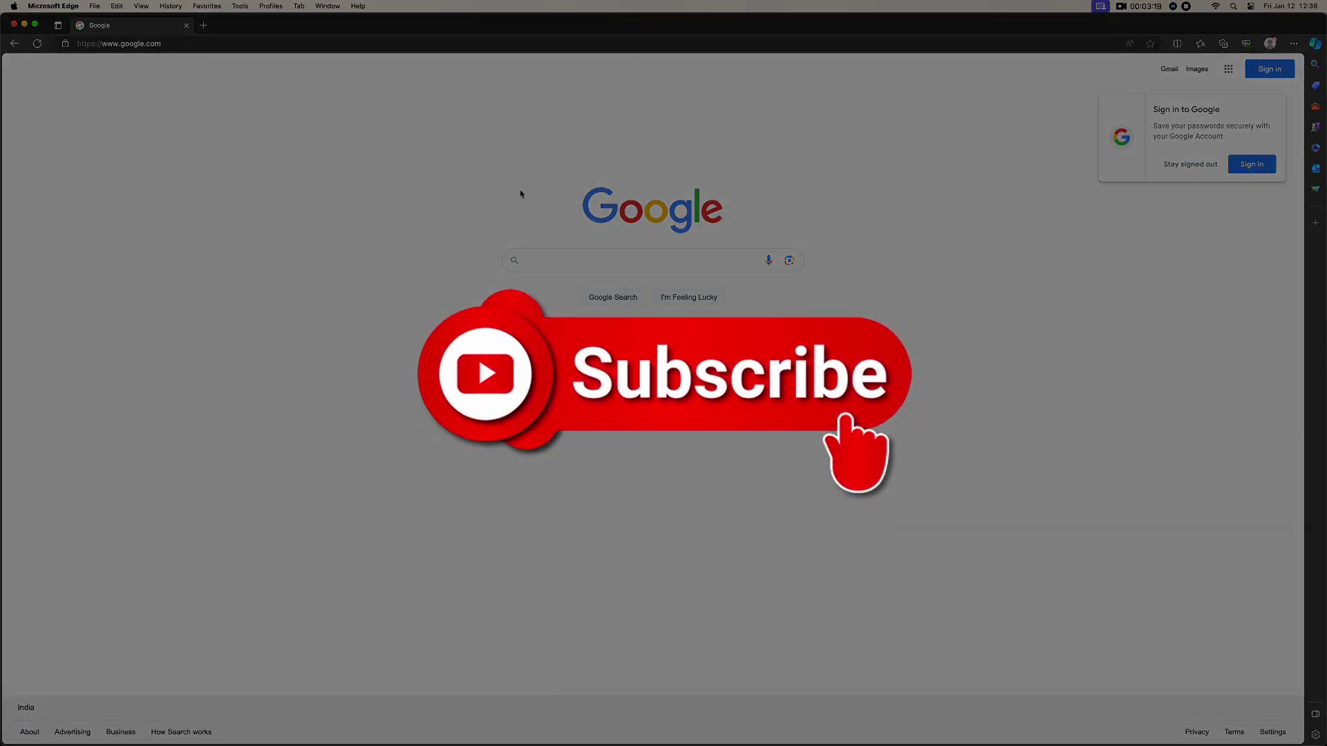
left_click(53, 6)
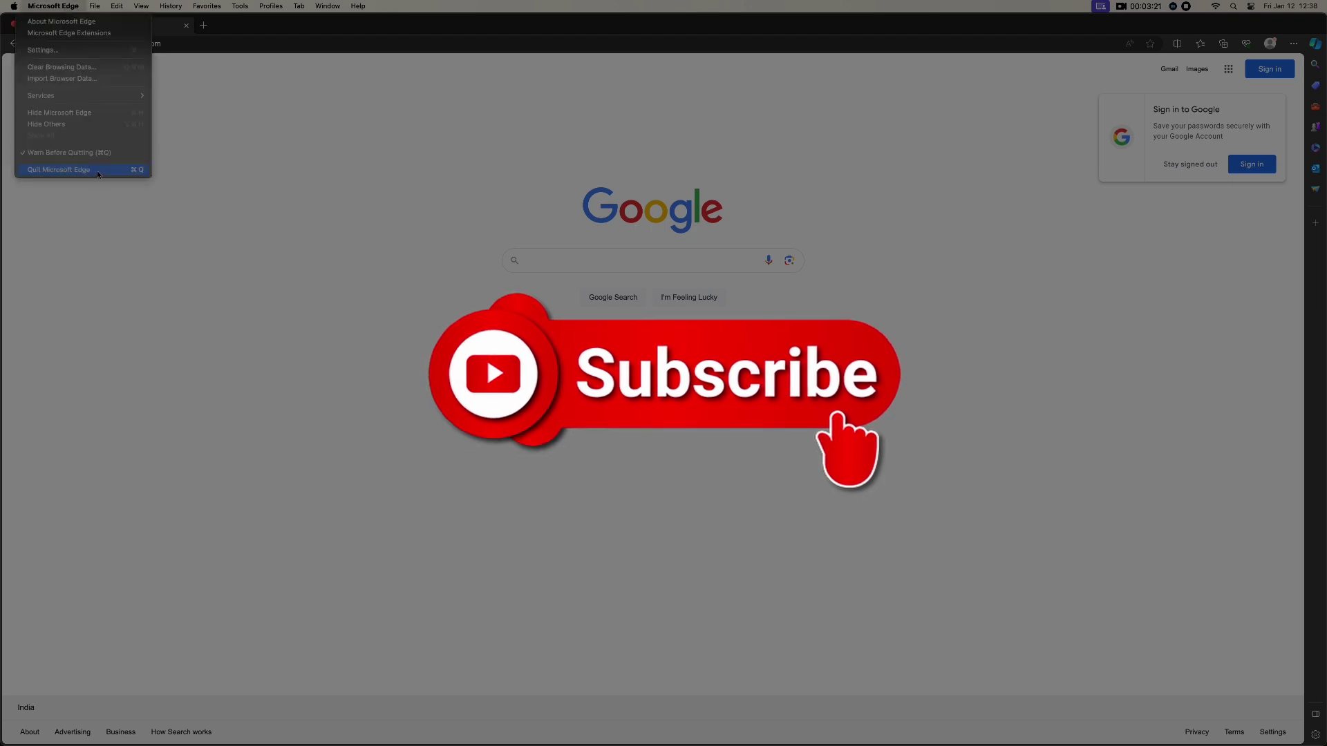